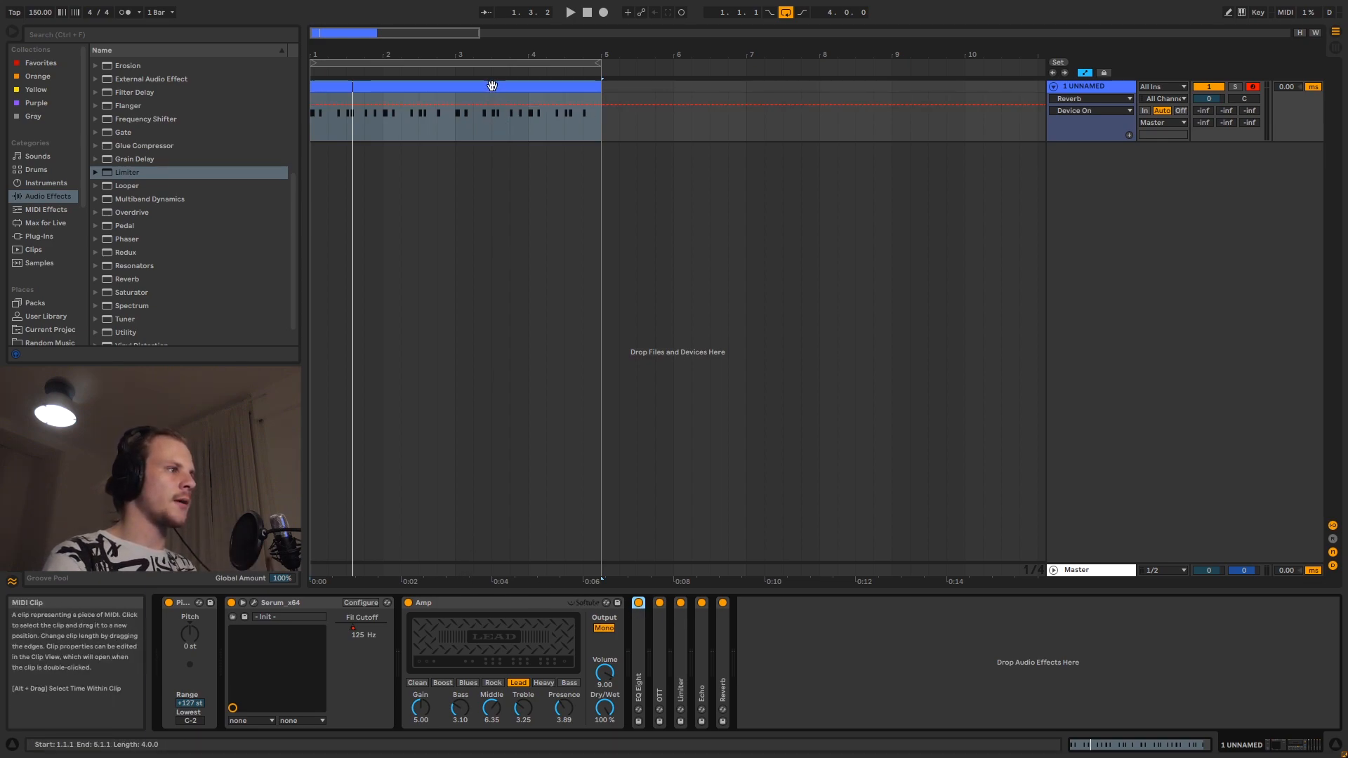
Step: Listen to the loop and bring up the Serum plug-in window on a clear area of the screen
{"action": "key", "text": "space"}
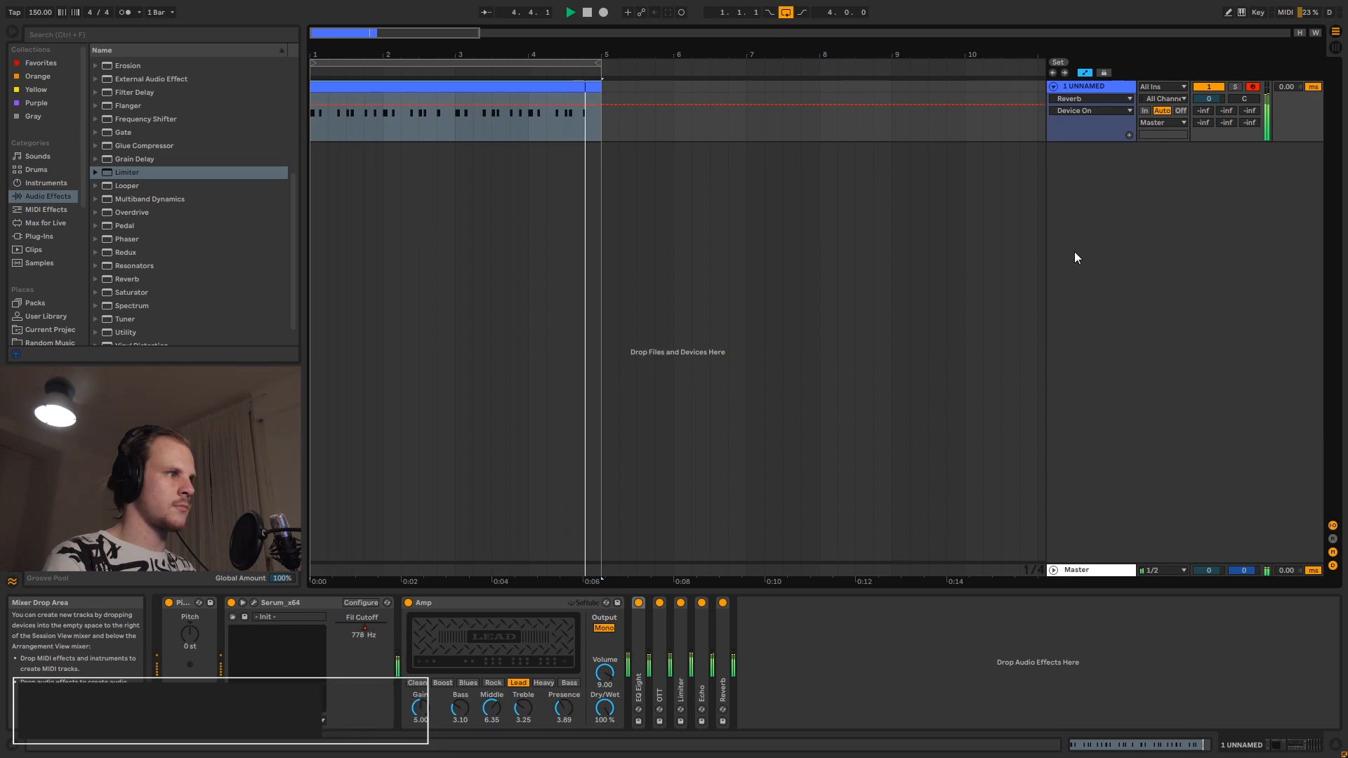
{"action": "key", "text": "space"}
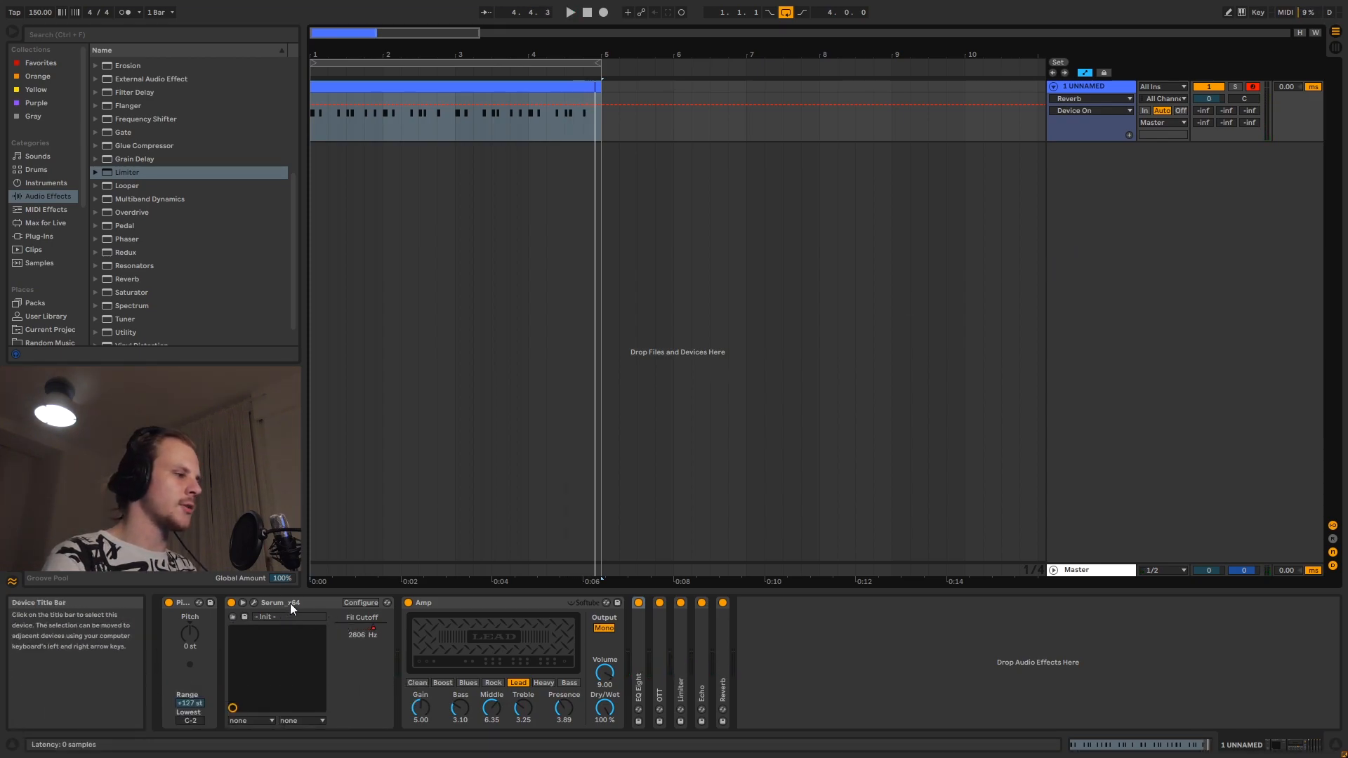
{"action": "left_click", "coordinate": [254, 602]}
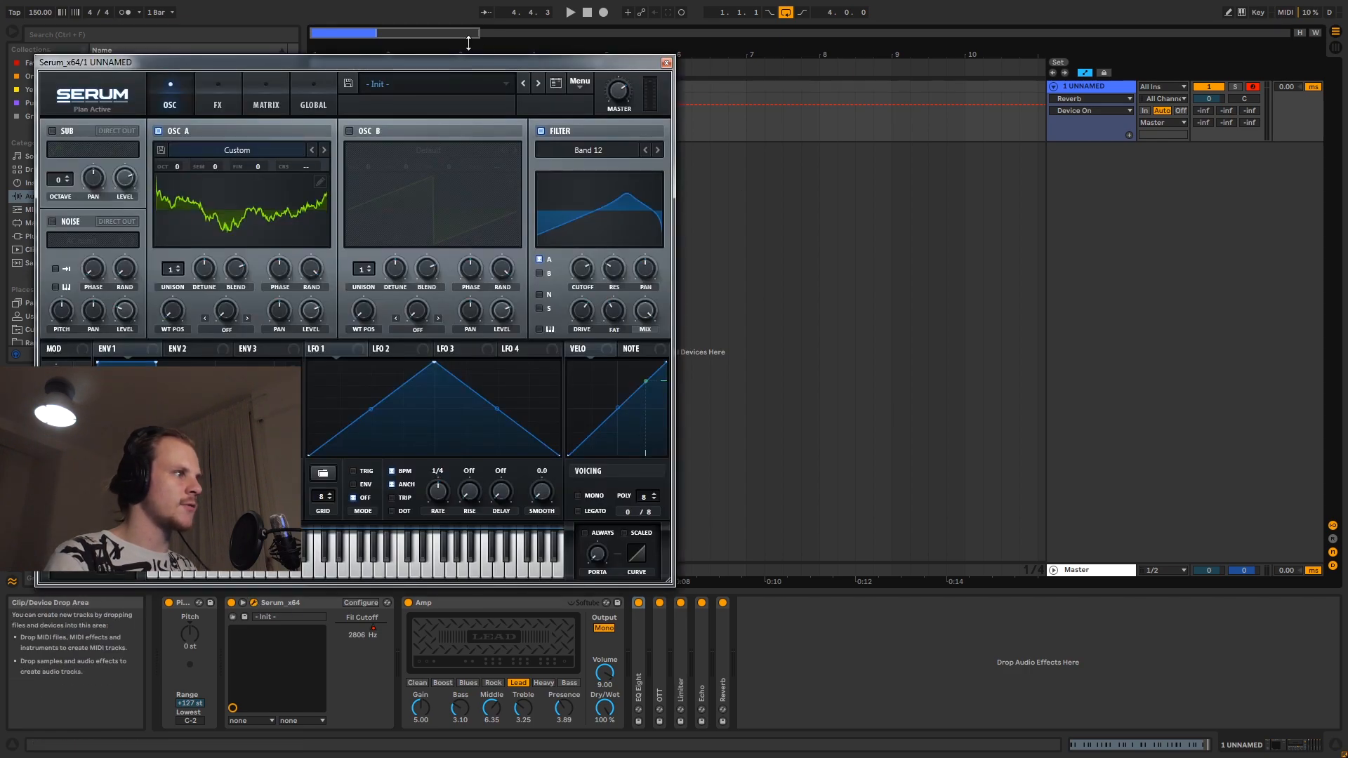
{"action": "left_click_drag", "start_coordinate": [433, 65], "coordinate": [765, 41]}
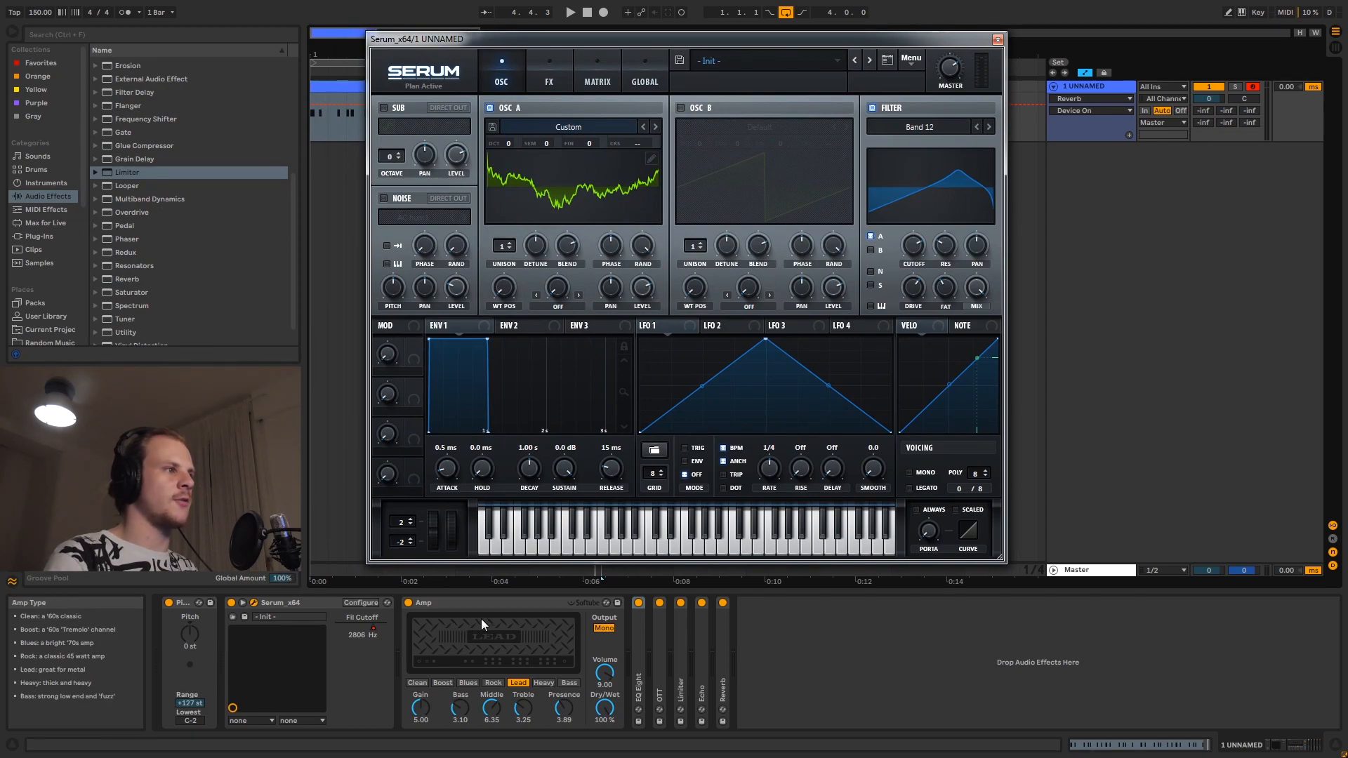
Step: Enable Serum's oscillator B, randomize all harmonic phases of its wavetable, and switch the oscillator off again
{"action": "left_click", "coordinate": [680, 108]}
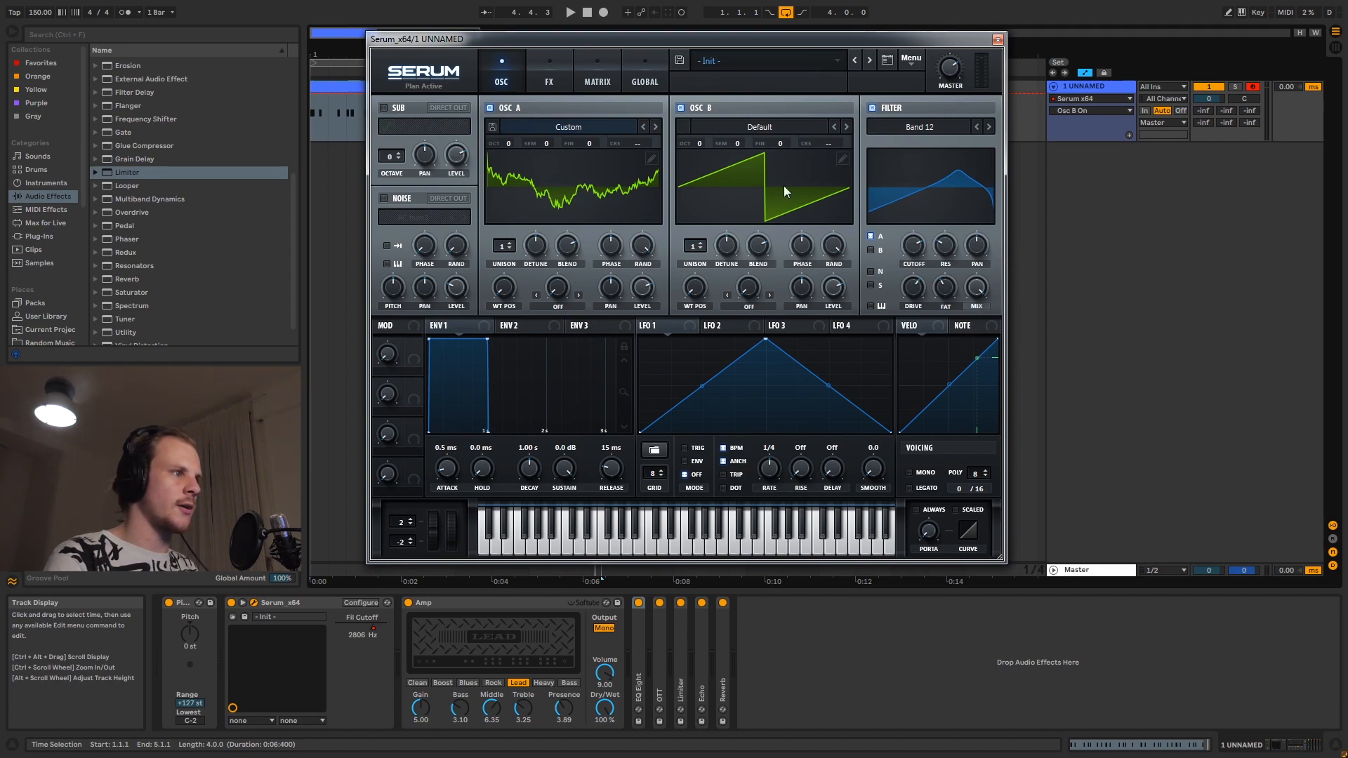
{"action": "double_click", "coordinate": [823, 179]}
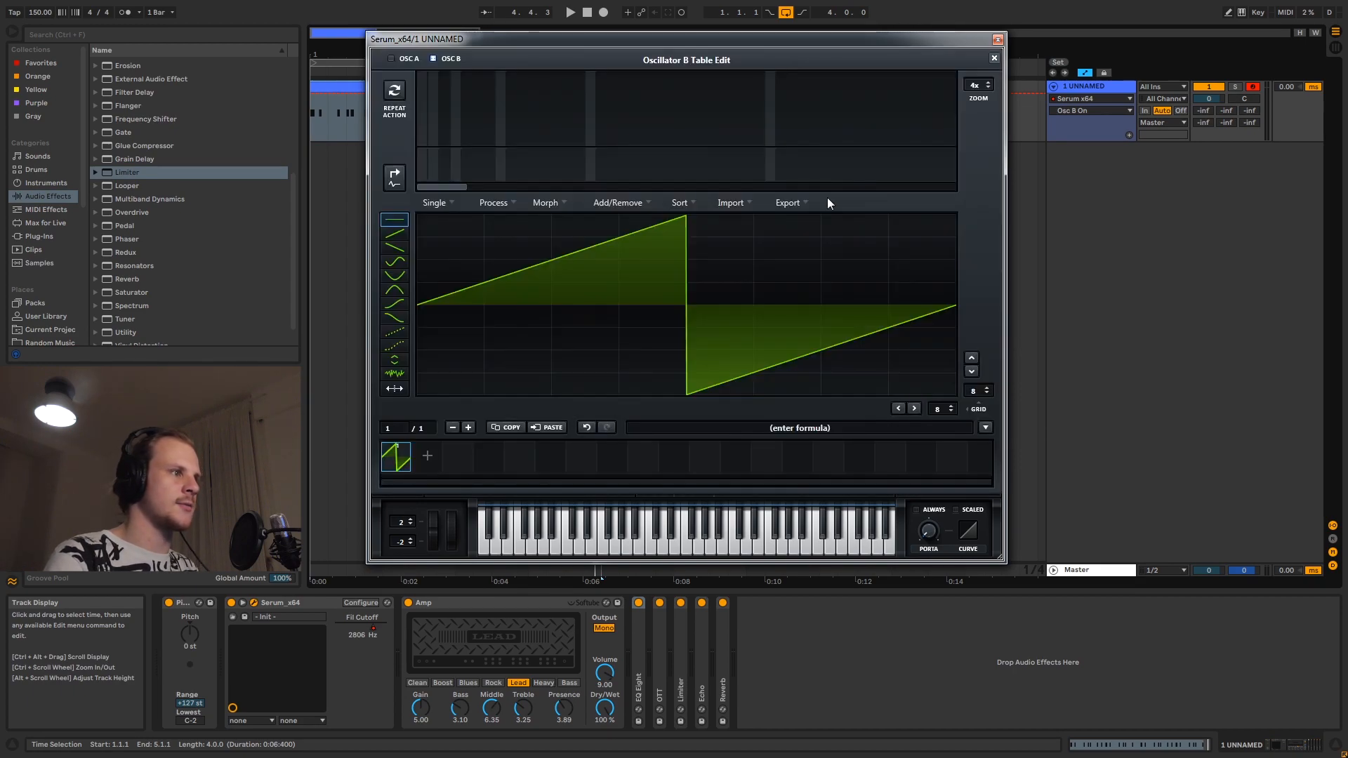
{"action": "right_click", "coordinate": [418, 172]}
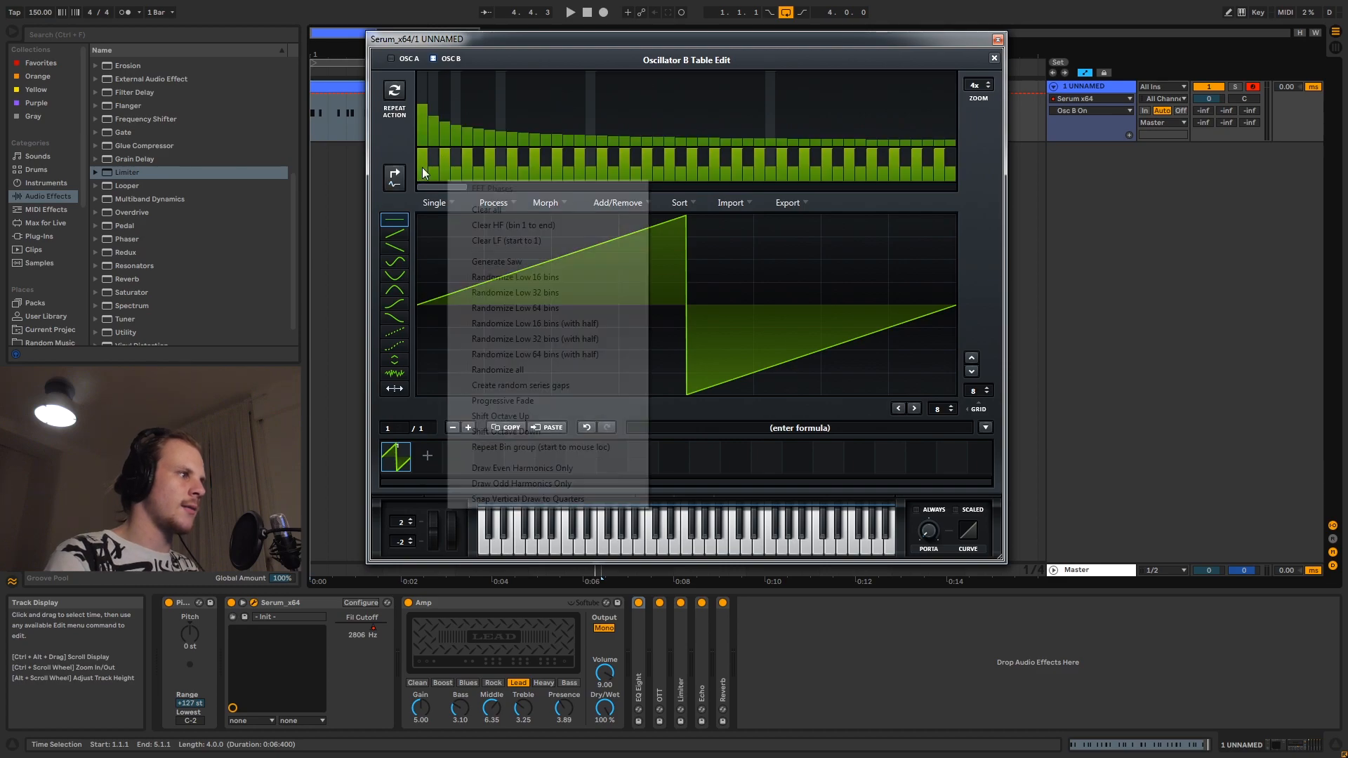
{"action": "left_click", "coordinate": [533, 370]}
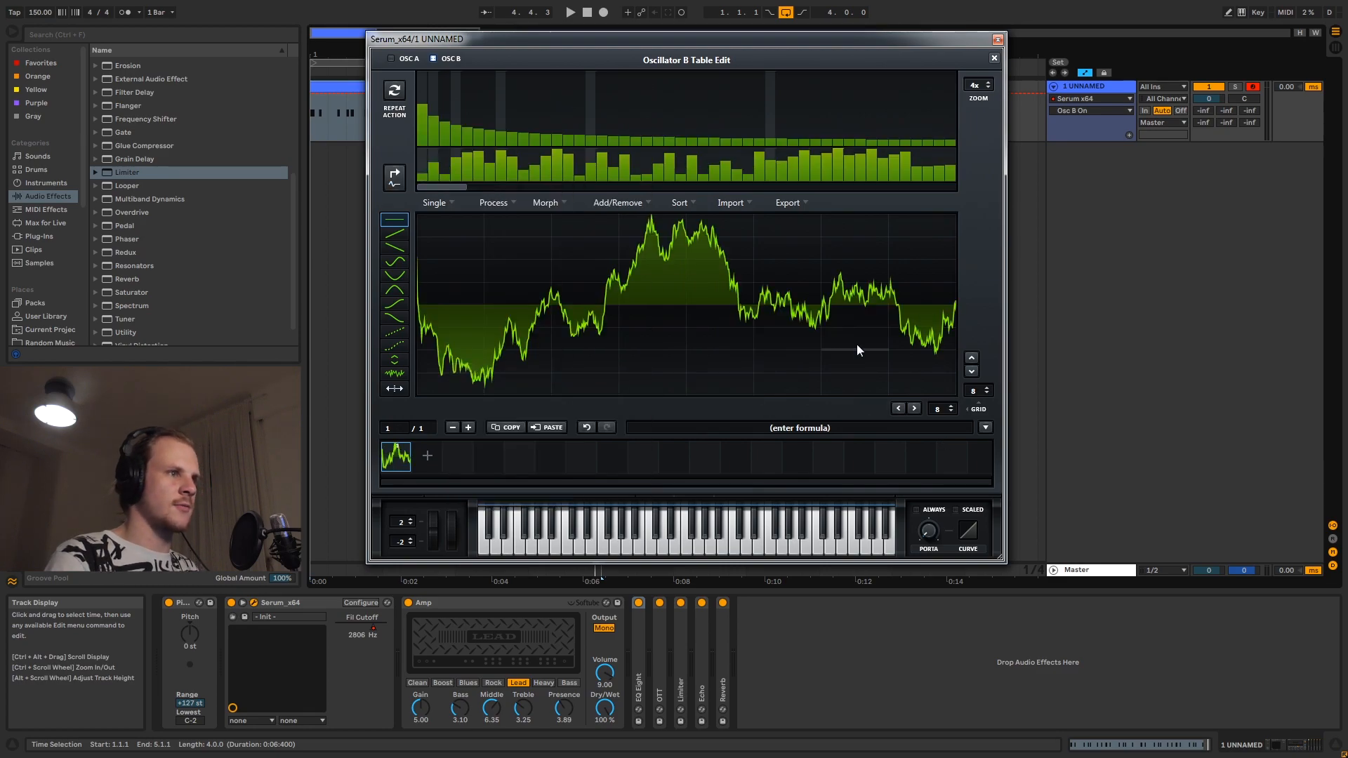
{"action": "left_click", "coordinate": [994, 58]}
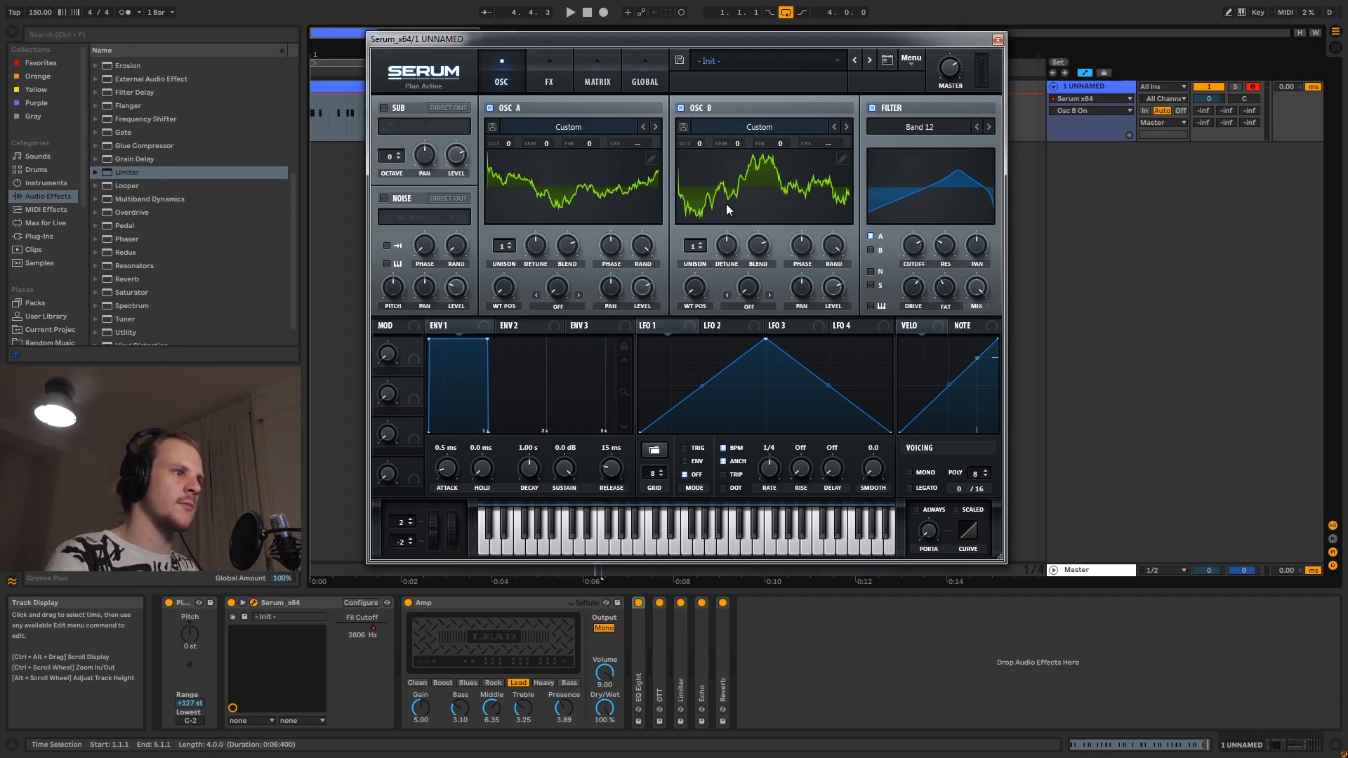
{"action": "left_click", "coordinate": [681, 107]}
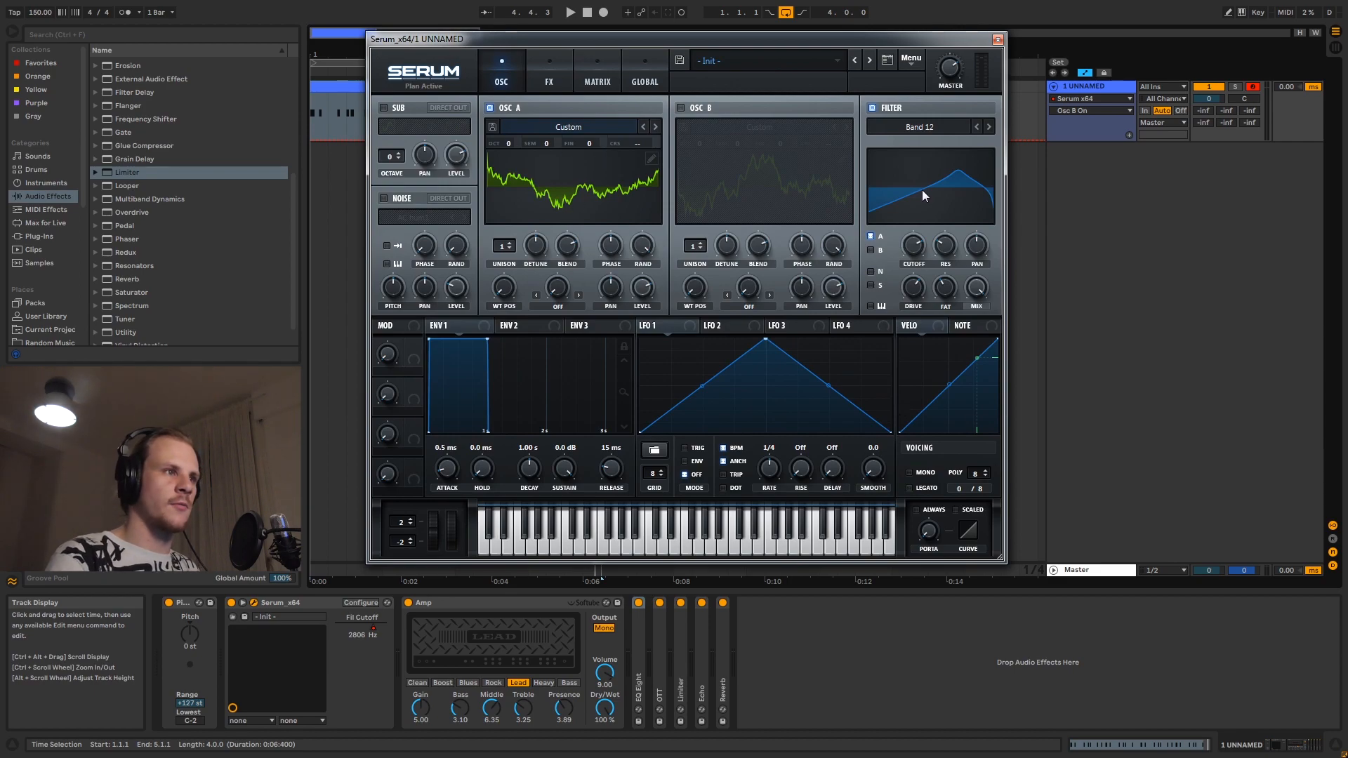
Step: Check Serum's effects page, return to the oscillator page and close the plug-in window
{"action": "left_click", "coordinate": [560, 77]}
{"action": "left_click", "coordinate": [509, 83]}
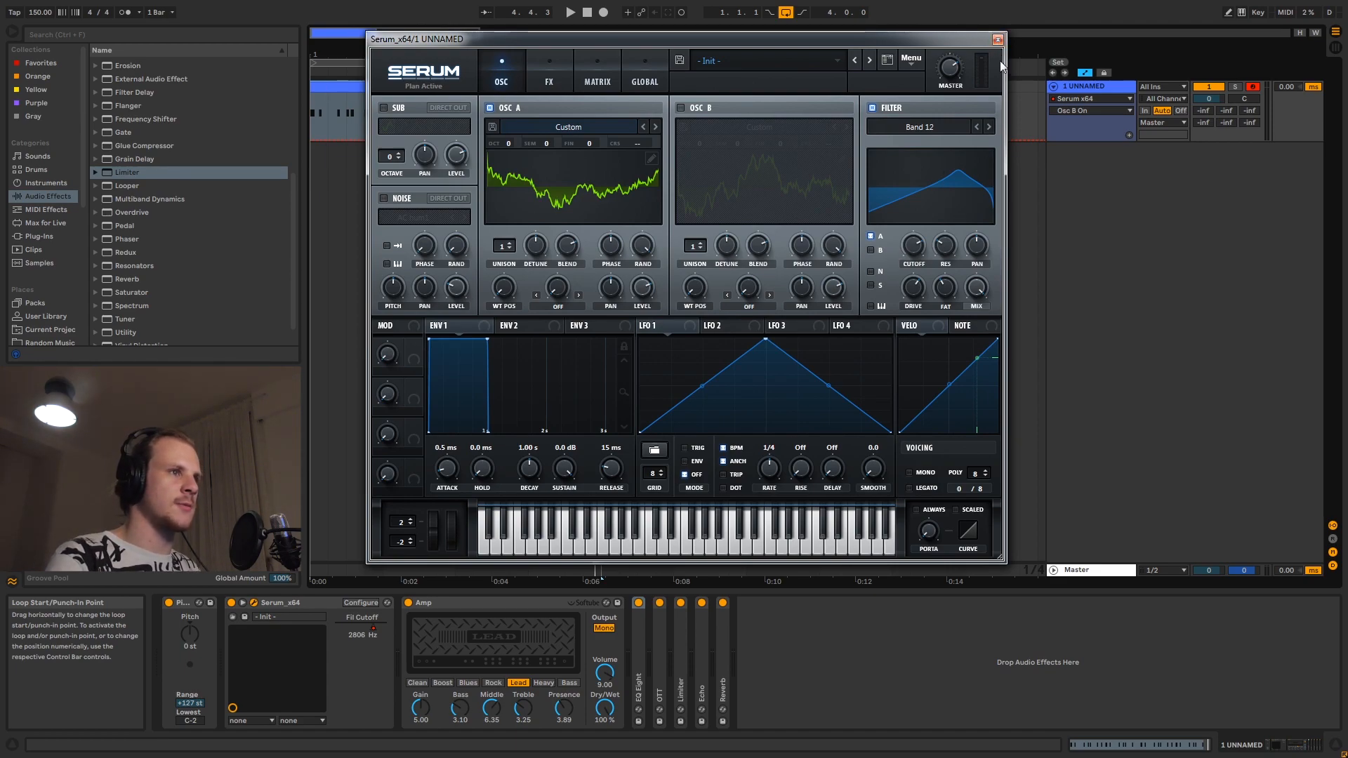
{"action": "left_click", "coordinate": [997, 40]}
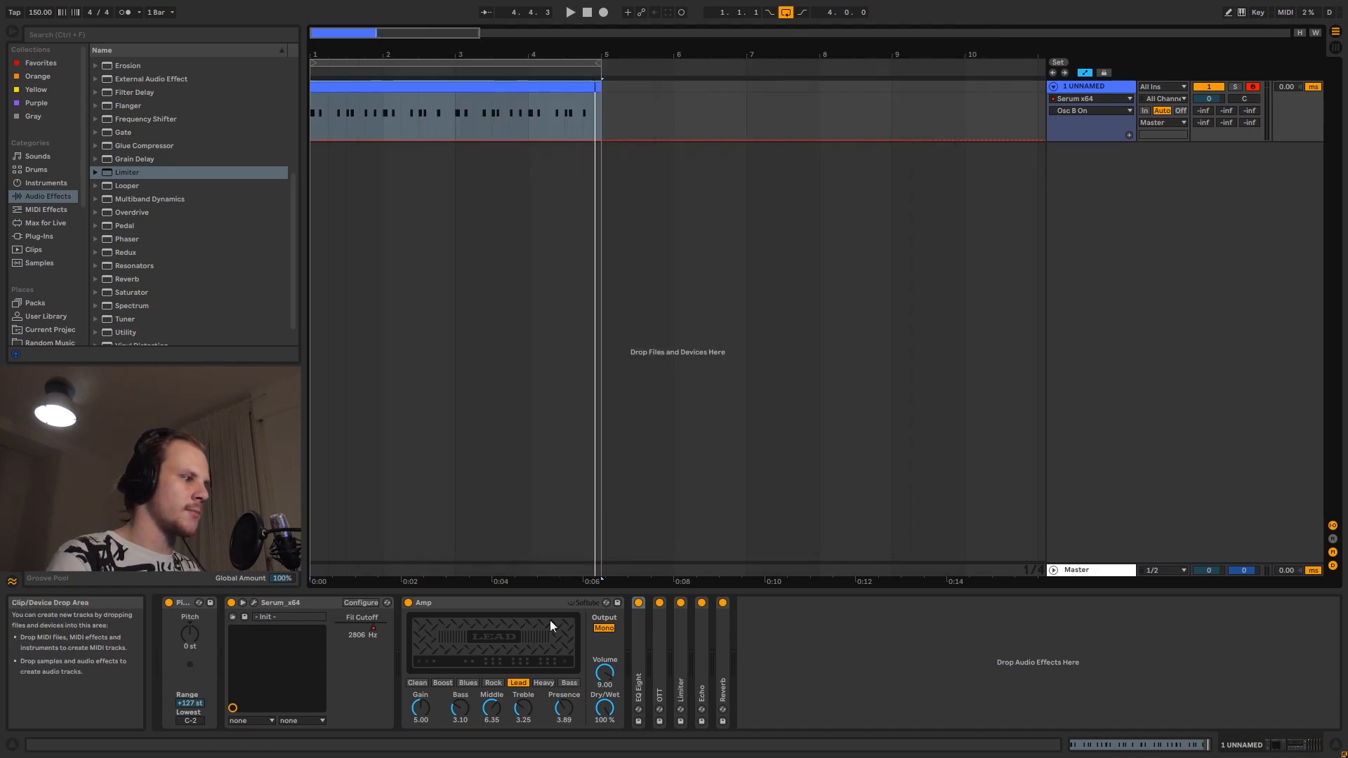
Step: Audition the loop with the Amp device bypassed, and re-enable the device
{"action": "left_click", "coordinate": [482, 601]}
{"action": "left_click", "coordinate": [409, 602]}
{"action": "key", "text": "space"}
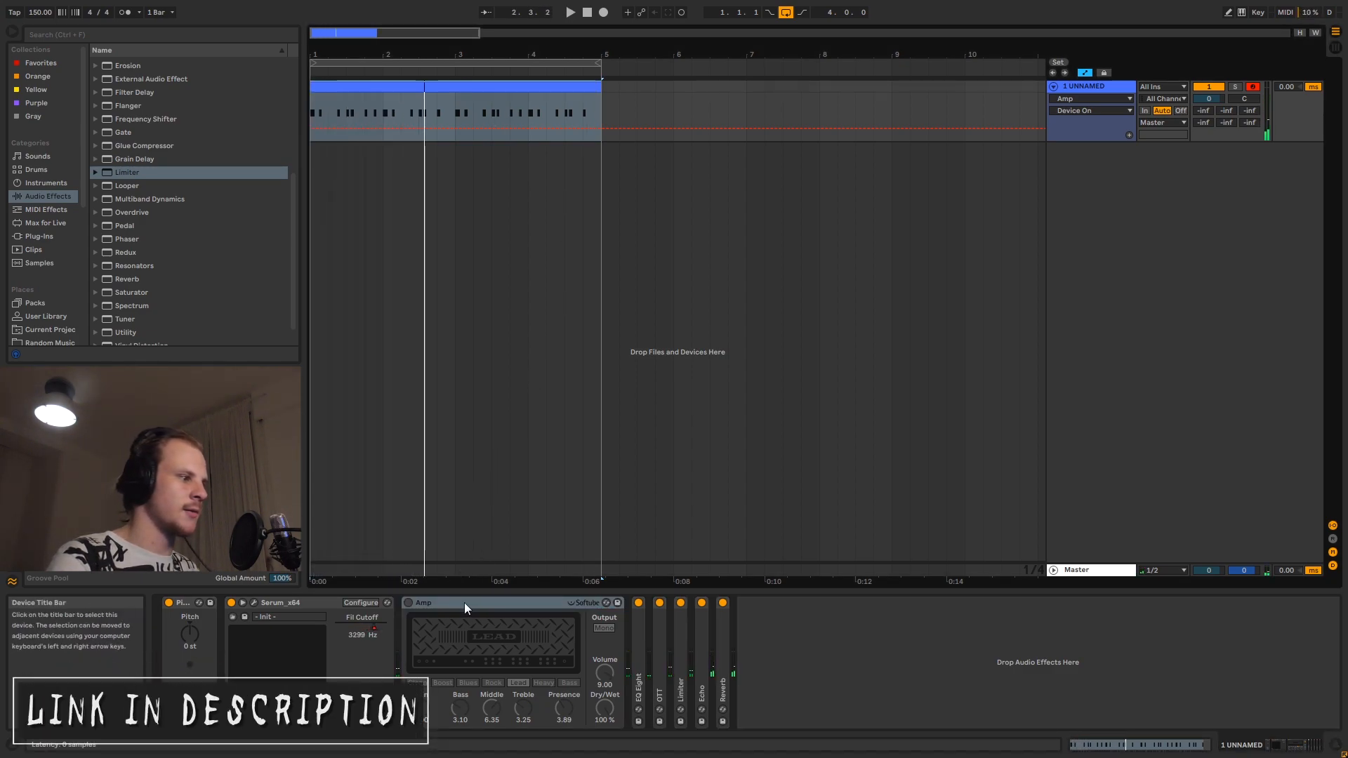
{"action": "left_click", "coordinate": [409, 603]}
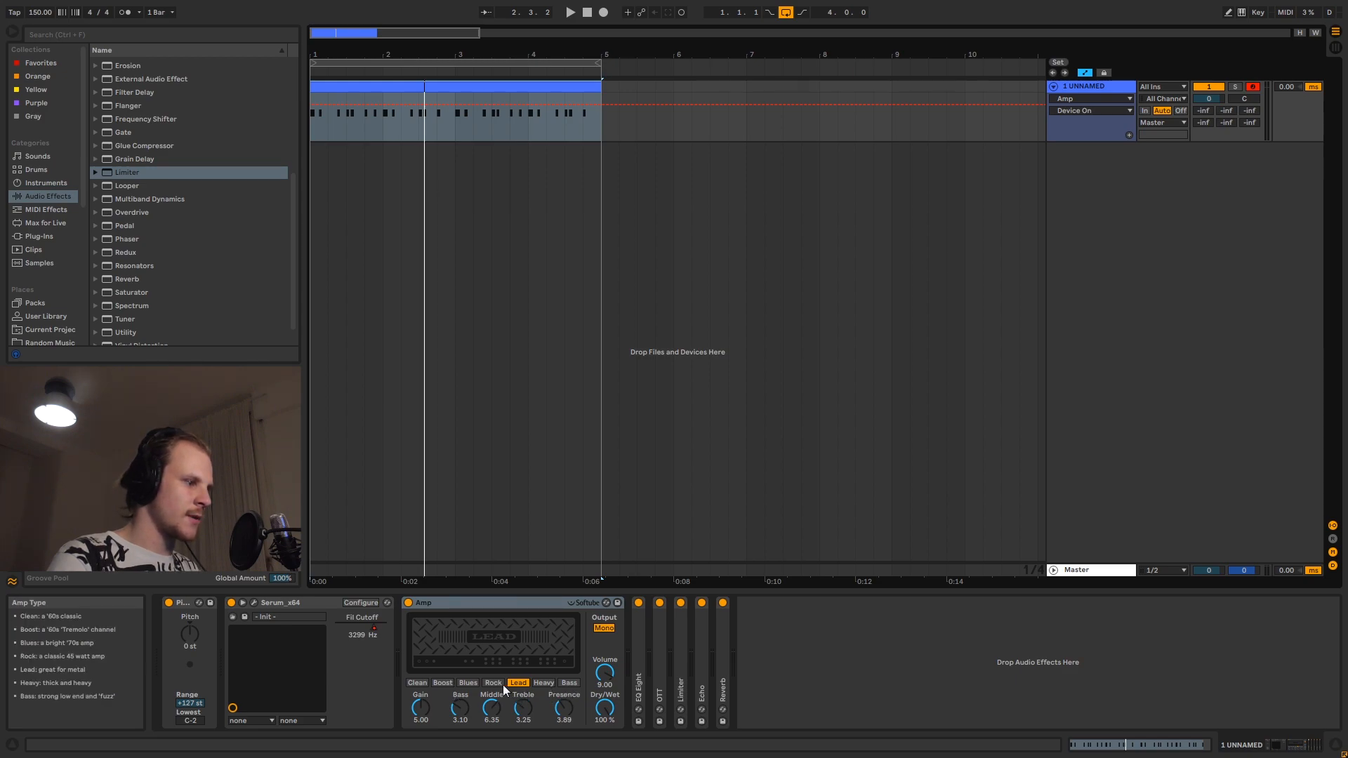
Step: Audition the loop with the Amp set to the Clean and Boost types
{"action": "left_click", "coordinate": [426, 682]}
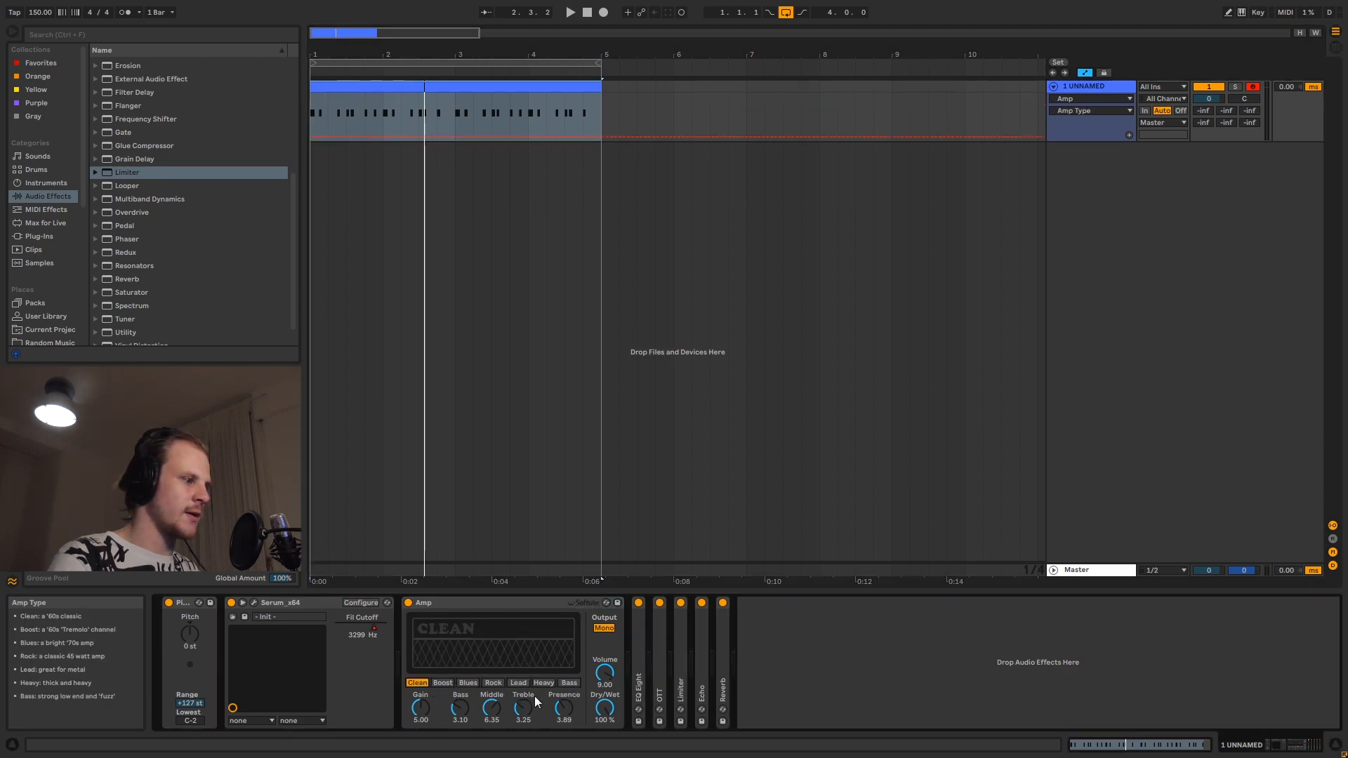
{"action": "key", "text": "space"}
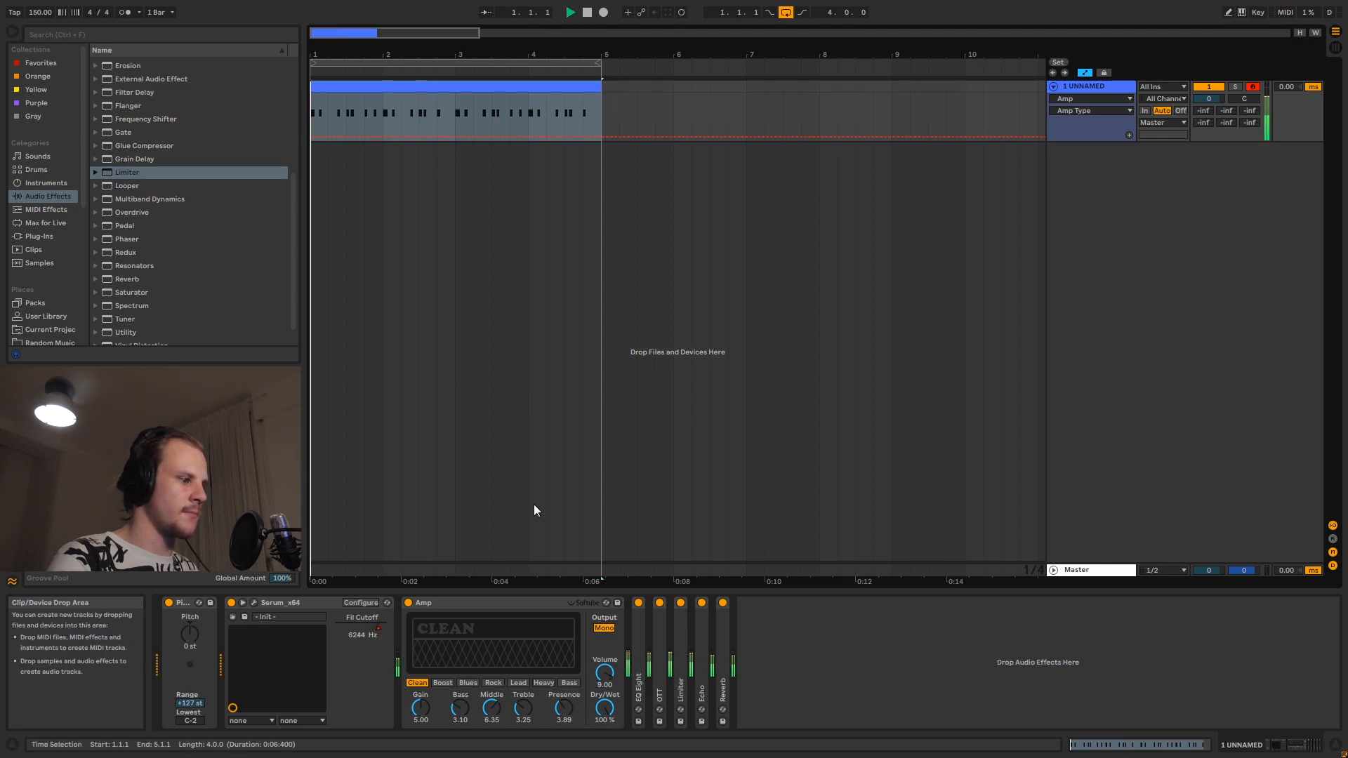
{"action": "left_click", "coordinate": [442, 682]}
{"action": "key", "text": "space"}
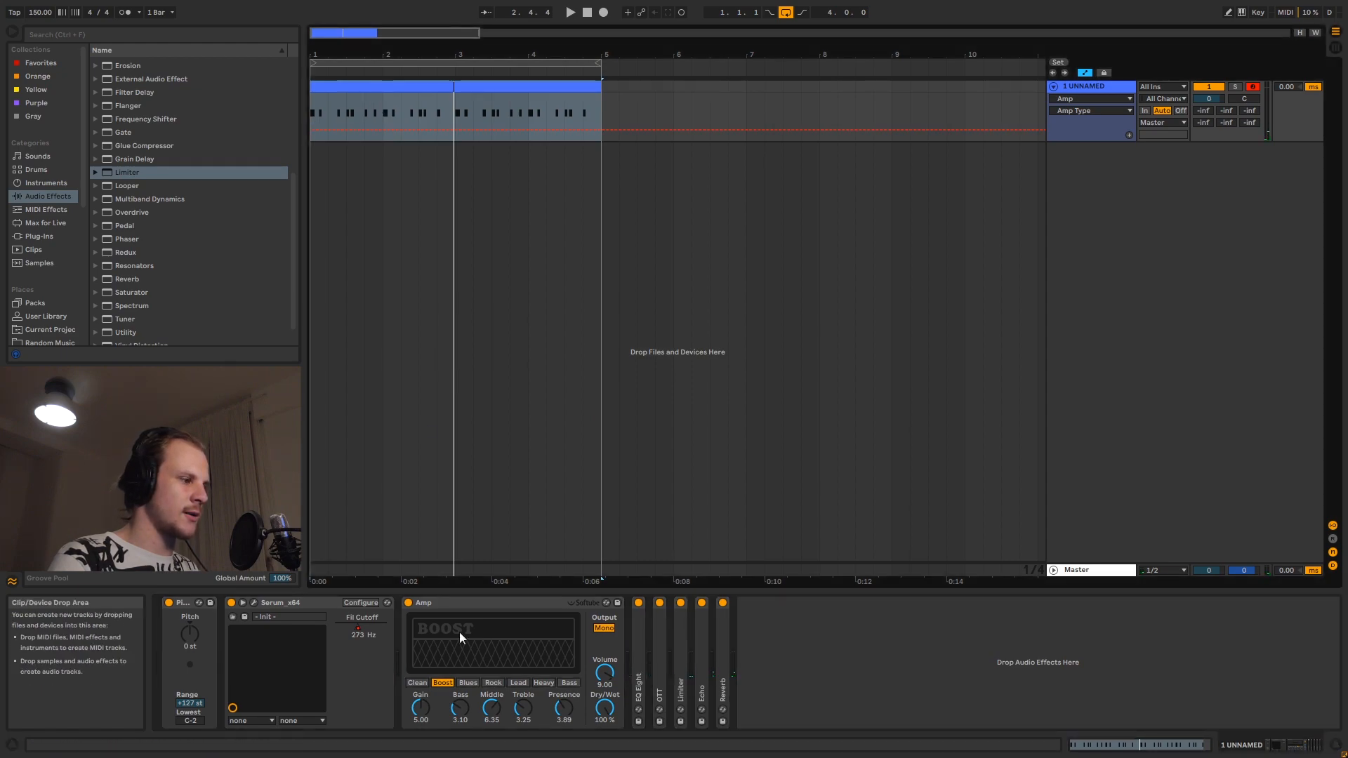
{"action": "key", "text": "space"}
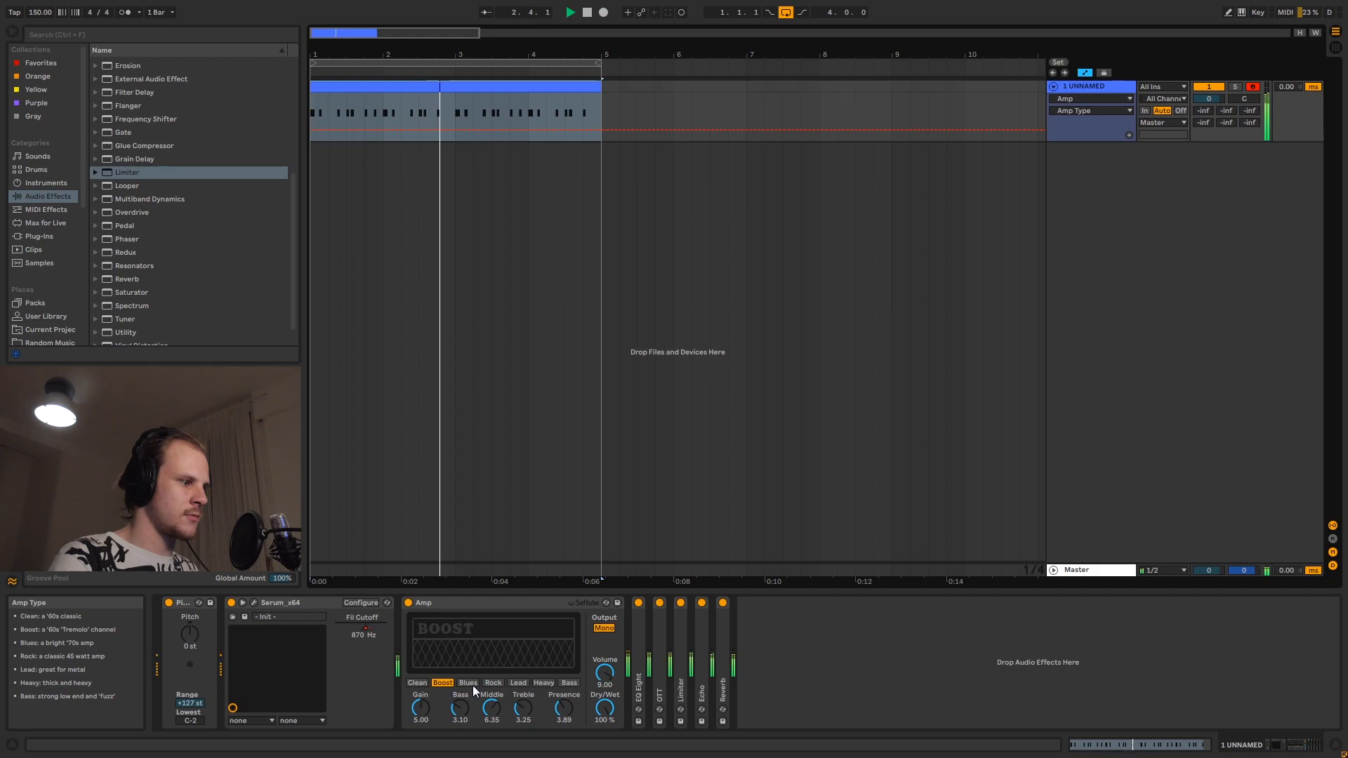
{"action": "key", "text": "space"}
Step: Audition the loop with the Amp set to the Blues and Rock types
{"action": "left_click", "coordinate": [468, 682]}
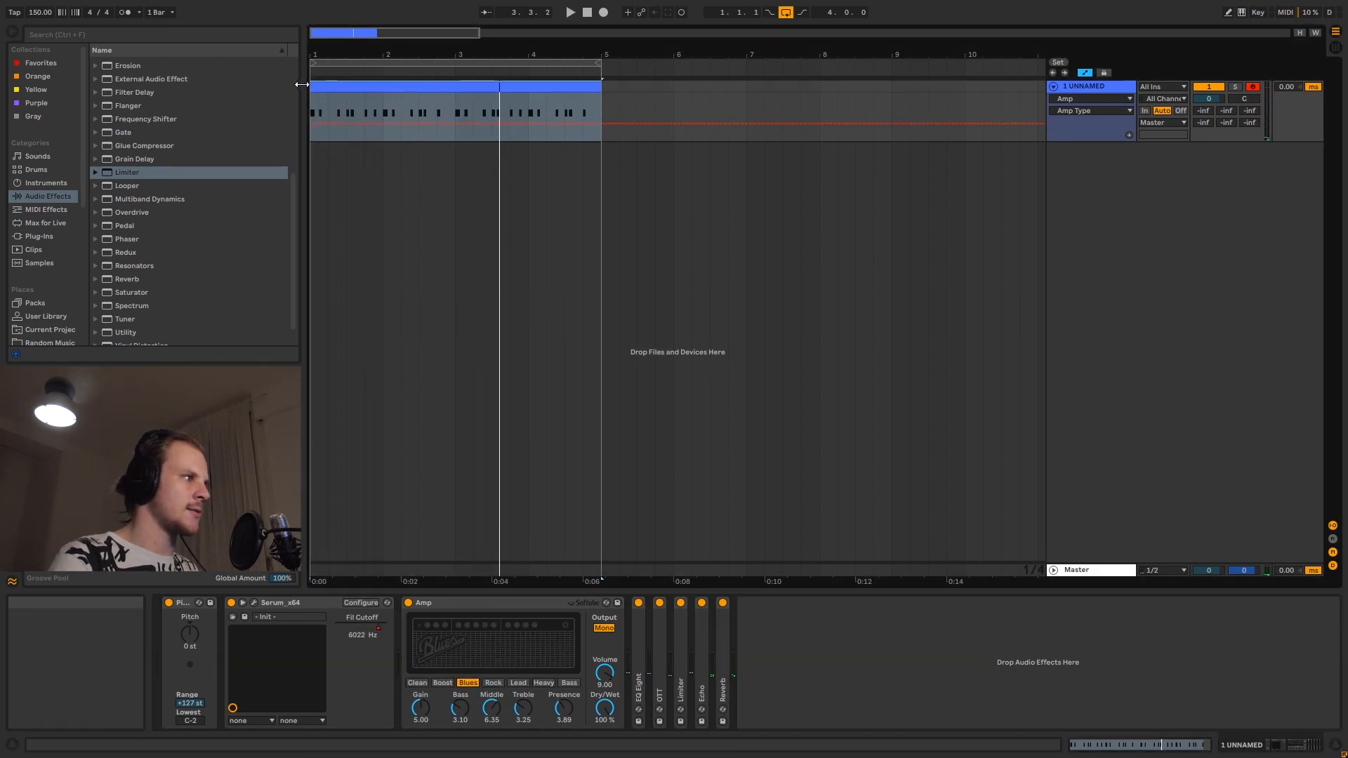
{"action": "key", "text": "space"}
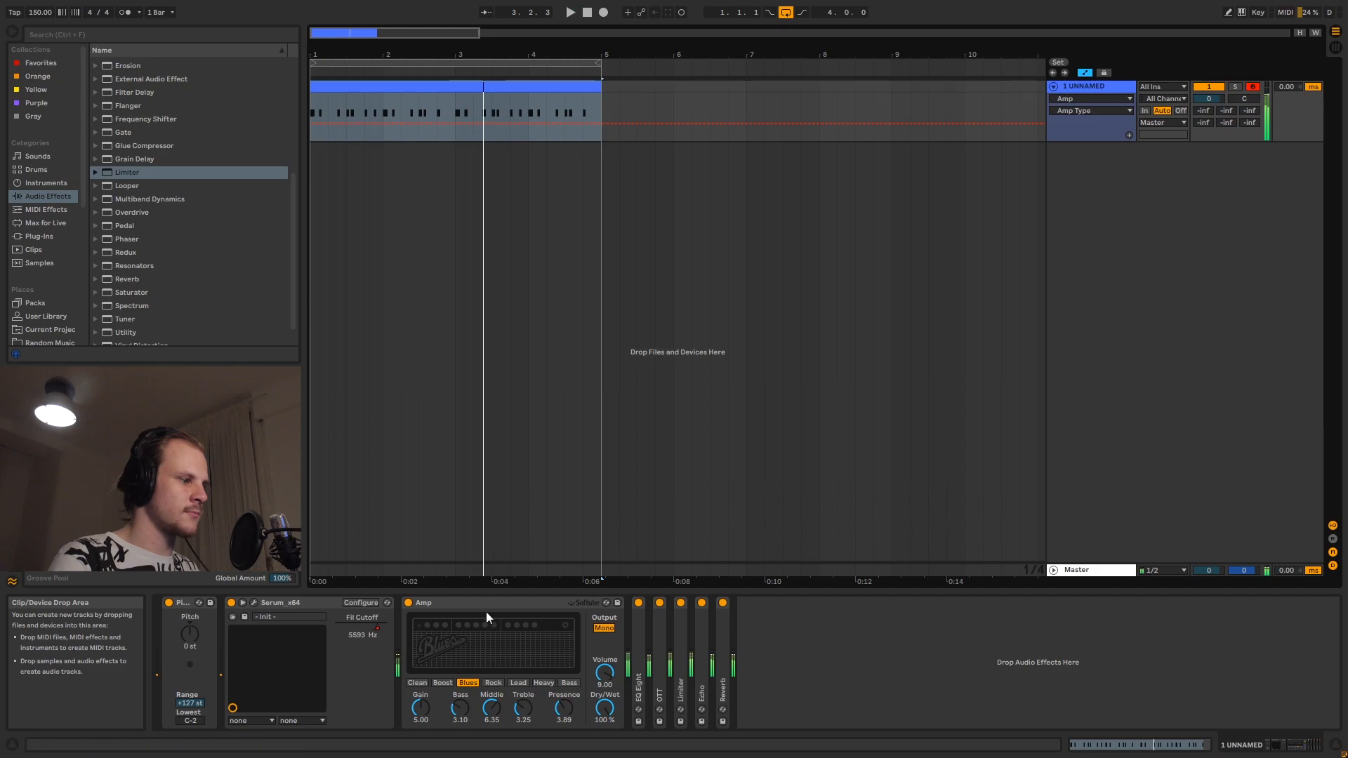
{"action": "key", "text": "space"}
{"action": "left_click", "coordinate": [495, 684]}
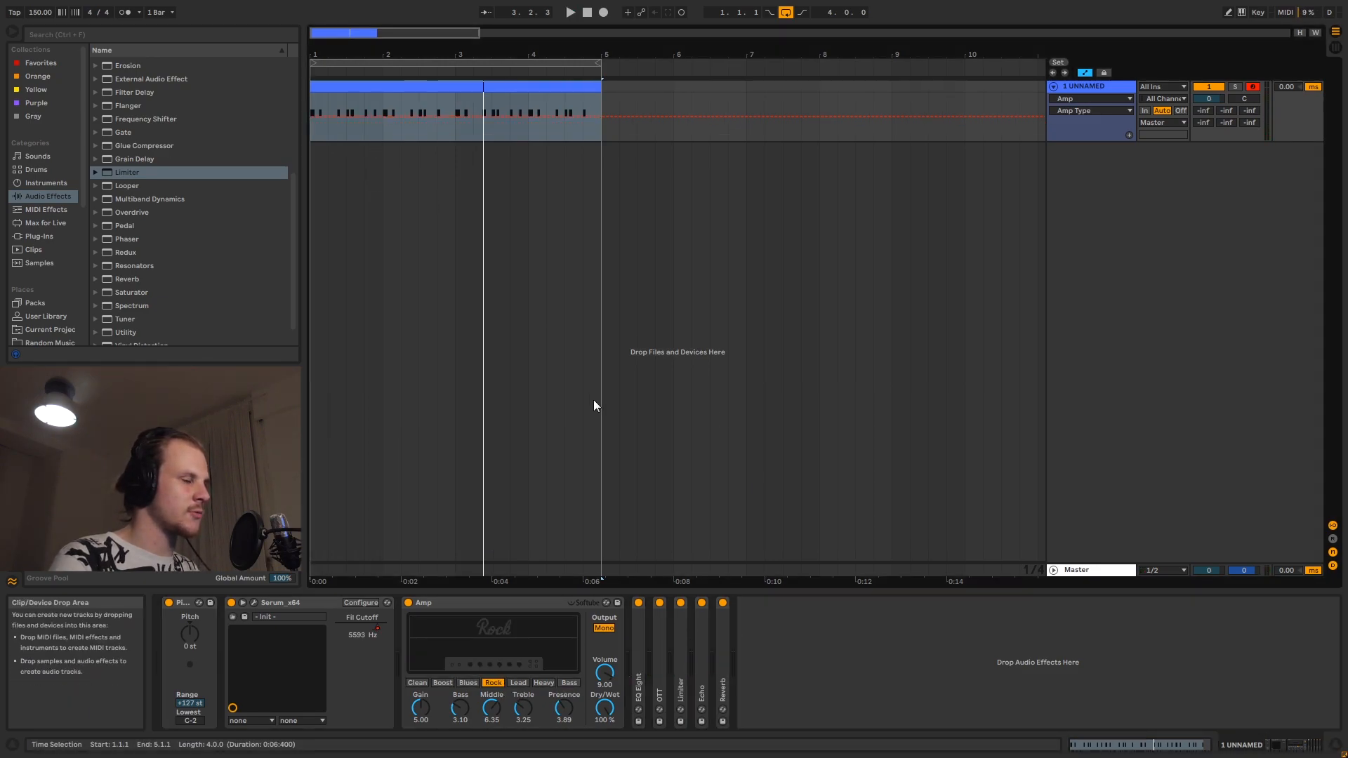
{"action": "key", "text": "space"}
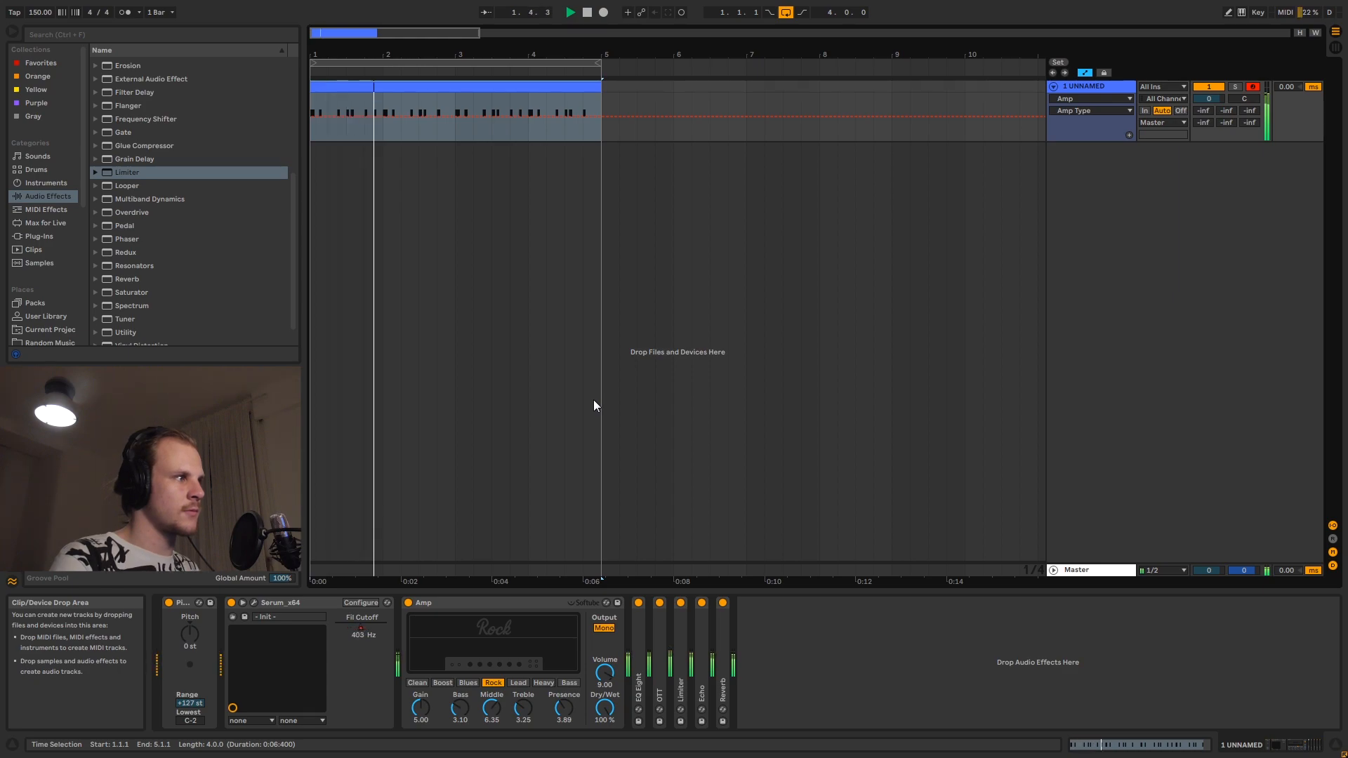
{"action": "key", "text": "space"}
Step: Audition the loop with the Amp set to the Lead and Heavy types
{"action": "left_click", "coordinate": [520, 683]}
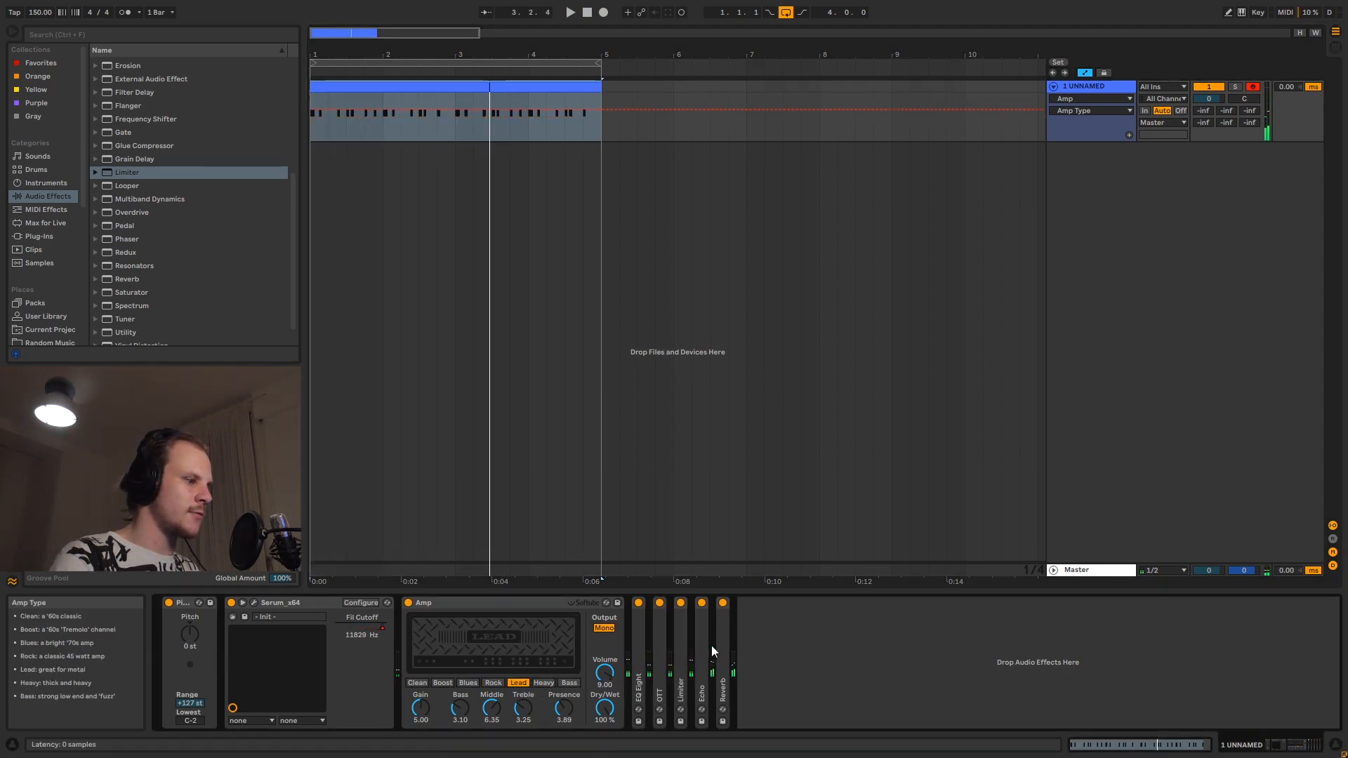
{"action": "left_click", "coordinate": [431, 94]}
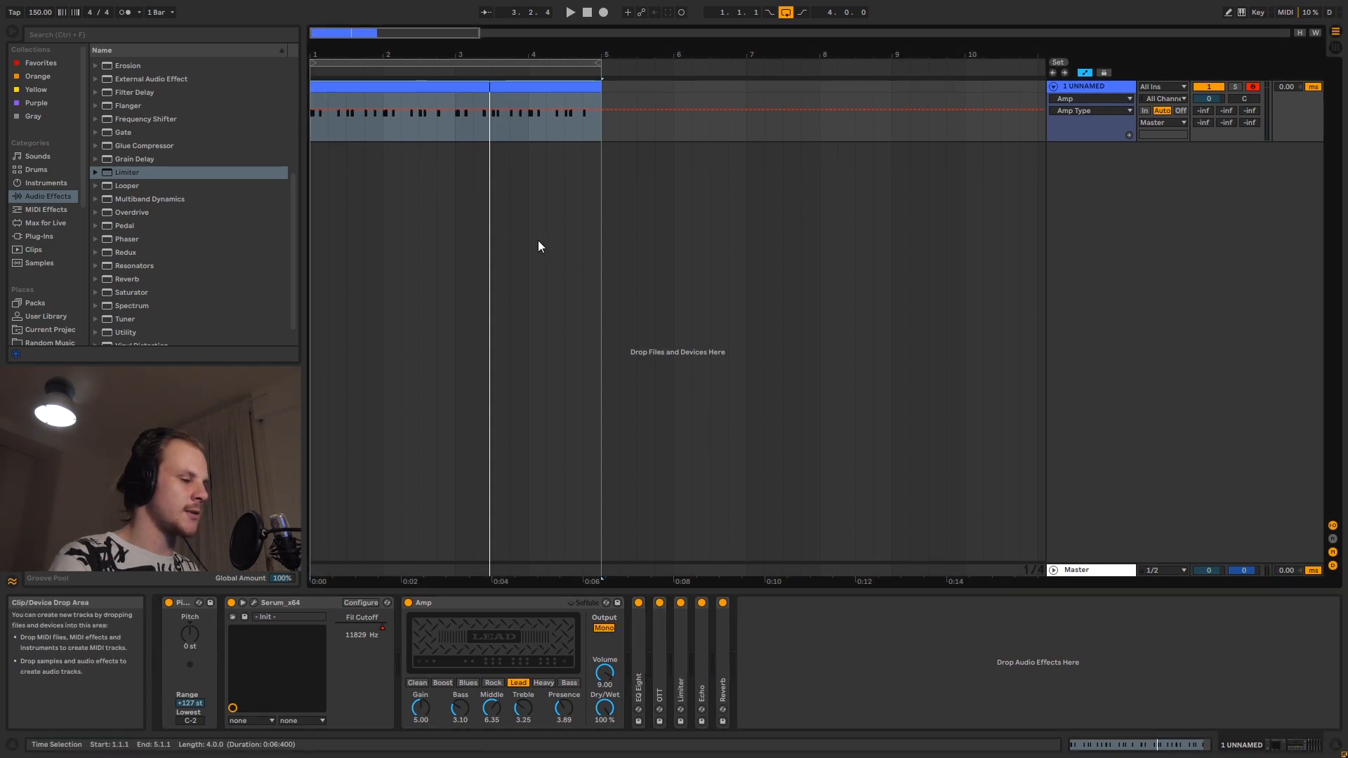
{"action": "key", "text": "space"}
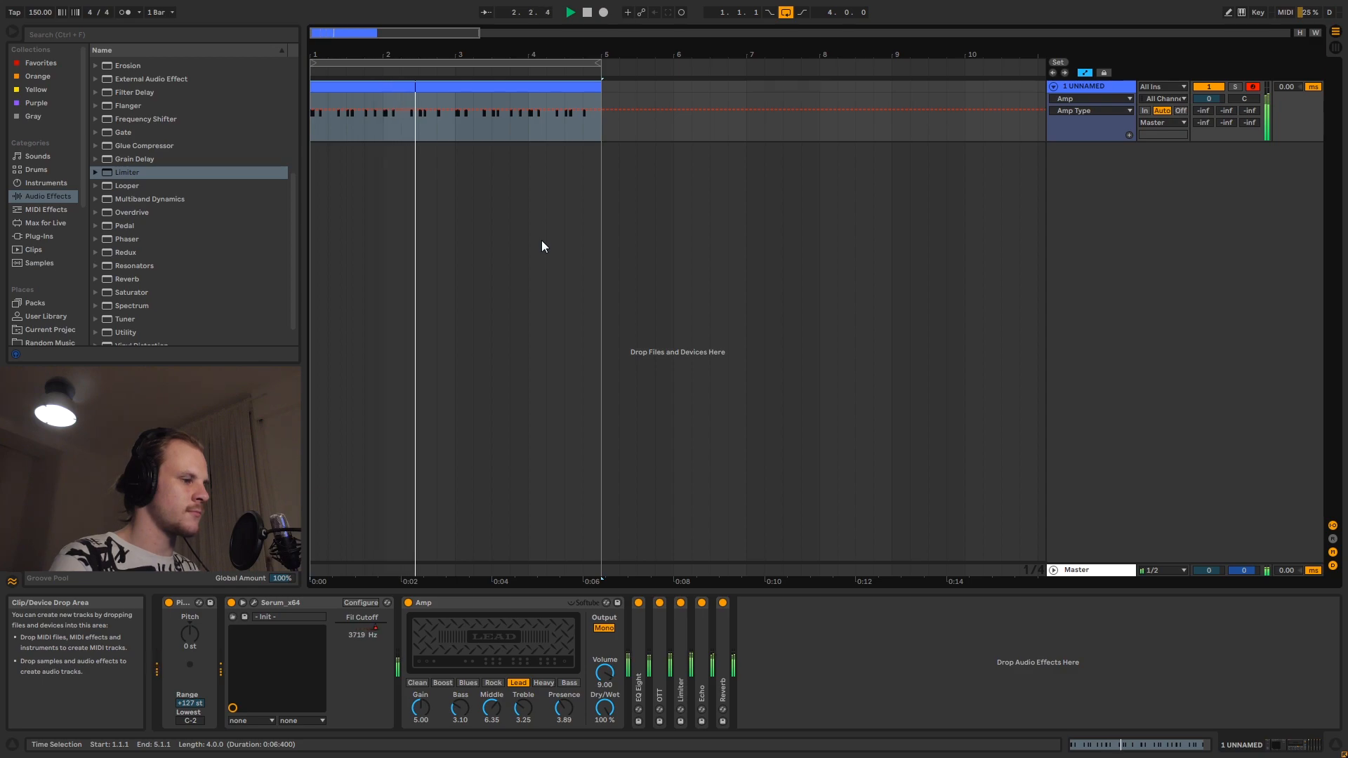
{"action": "left_click", "coordinate": [543, 682]}
{"action": "key", "text": "space"}
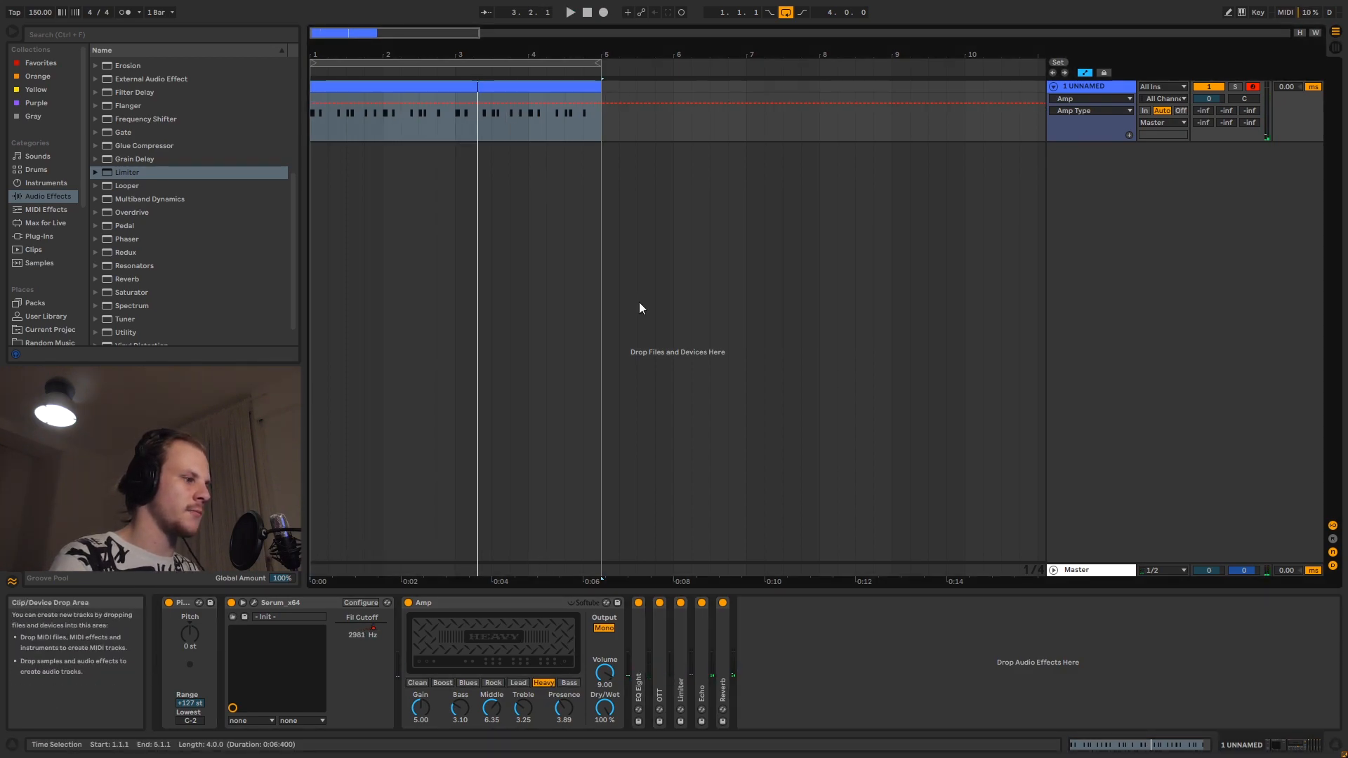
{"action": "key", "text": "space"}
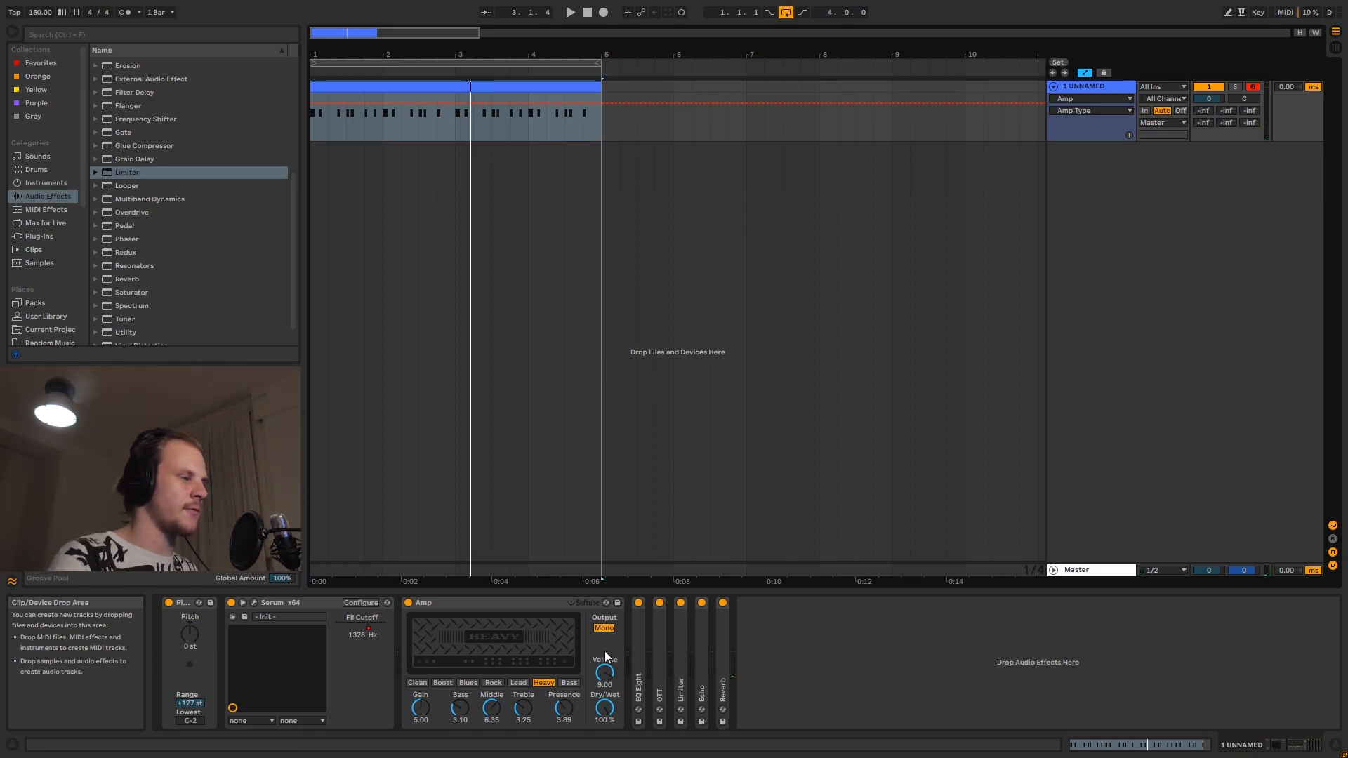
Step: Audition the loop with the Bass amp type, and set the Amp back to Lead
{"action": "left_click", "coordinate": [570, 683]}
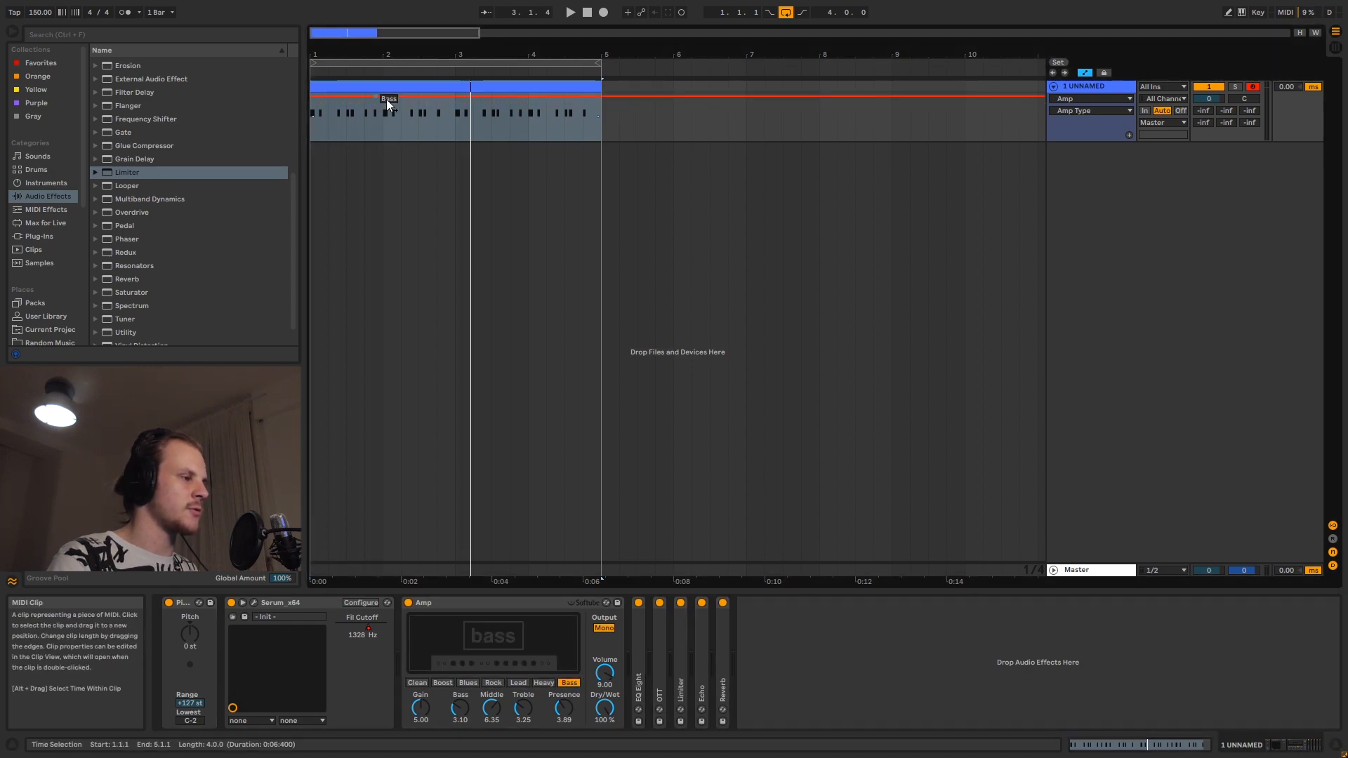
{"action": "key", "text": "space"}
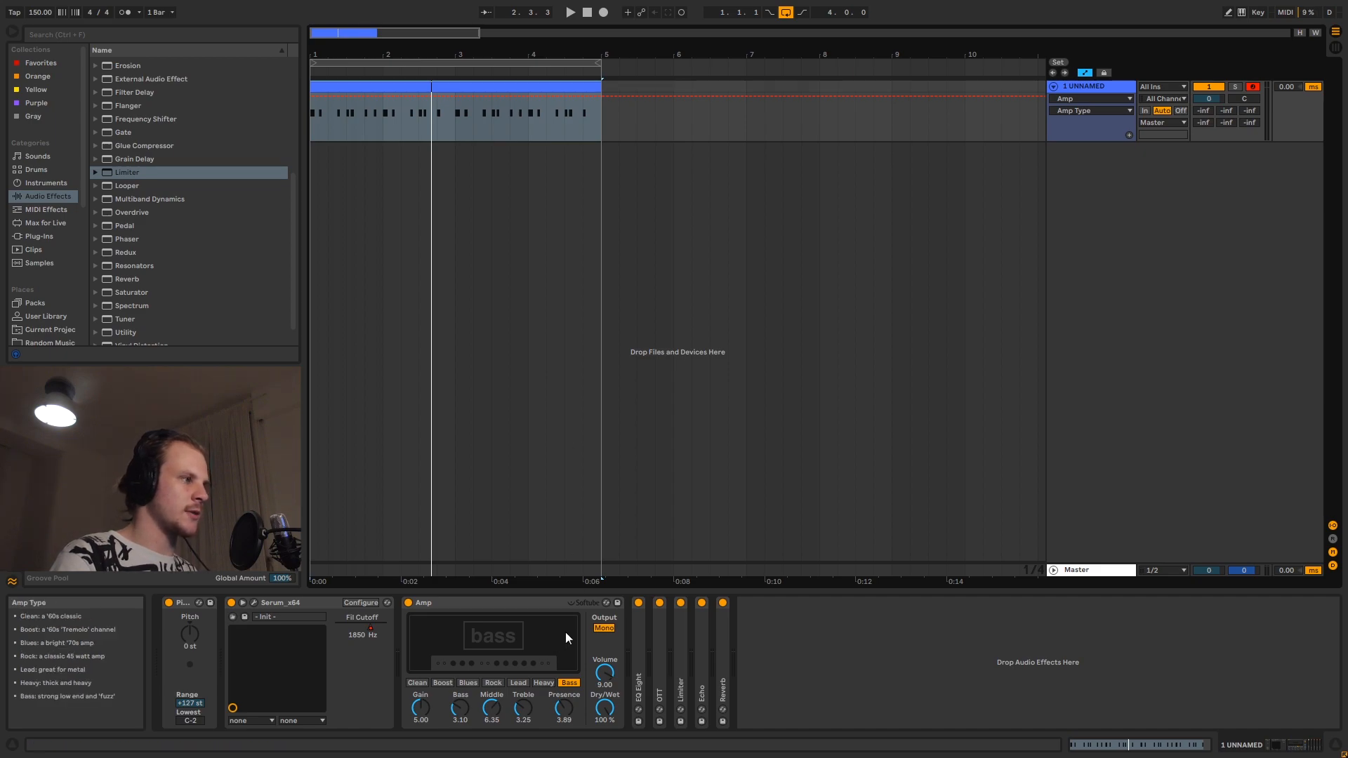
{"action": "left_click", "coordinate": [519, 683]}
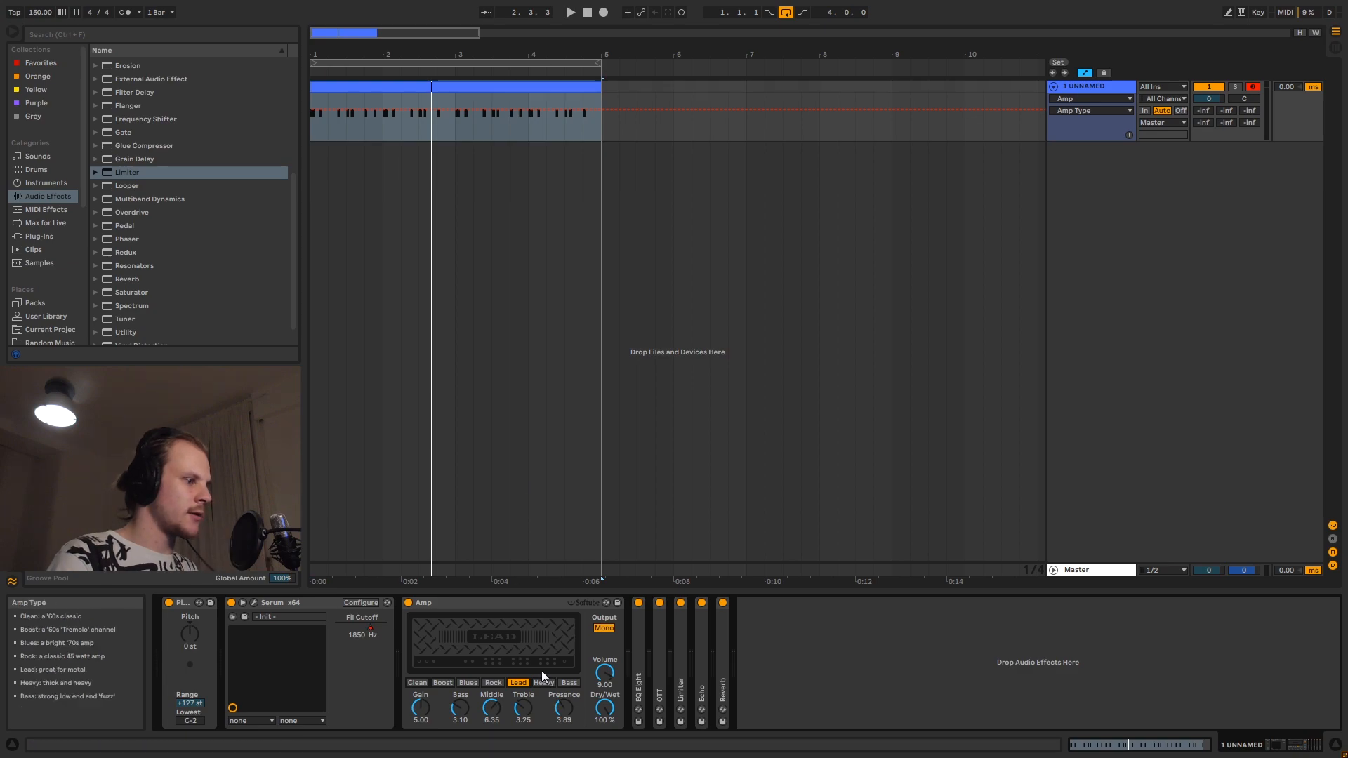
Step: Go through the Amp's Middle, Treble and Presence controls, and set Presence to 3.33
{"action": "left_click", "coordinate": [528, 715]}
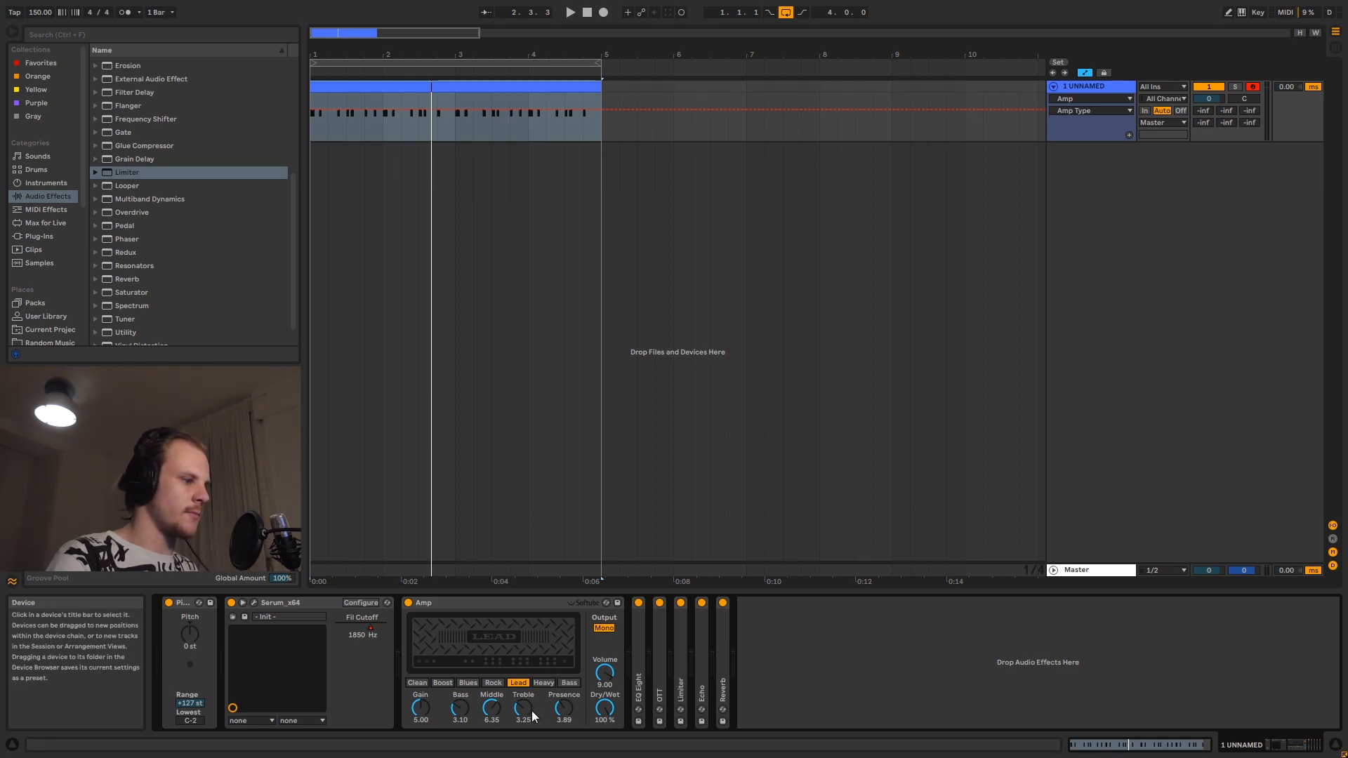
{"action": "left_click", "coordinate": [500, 713]}
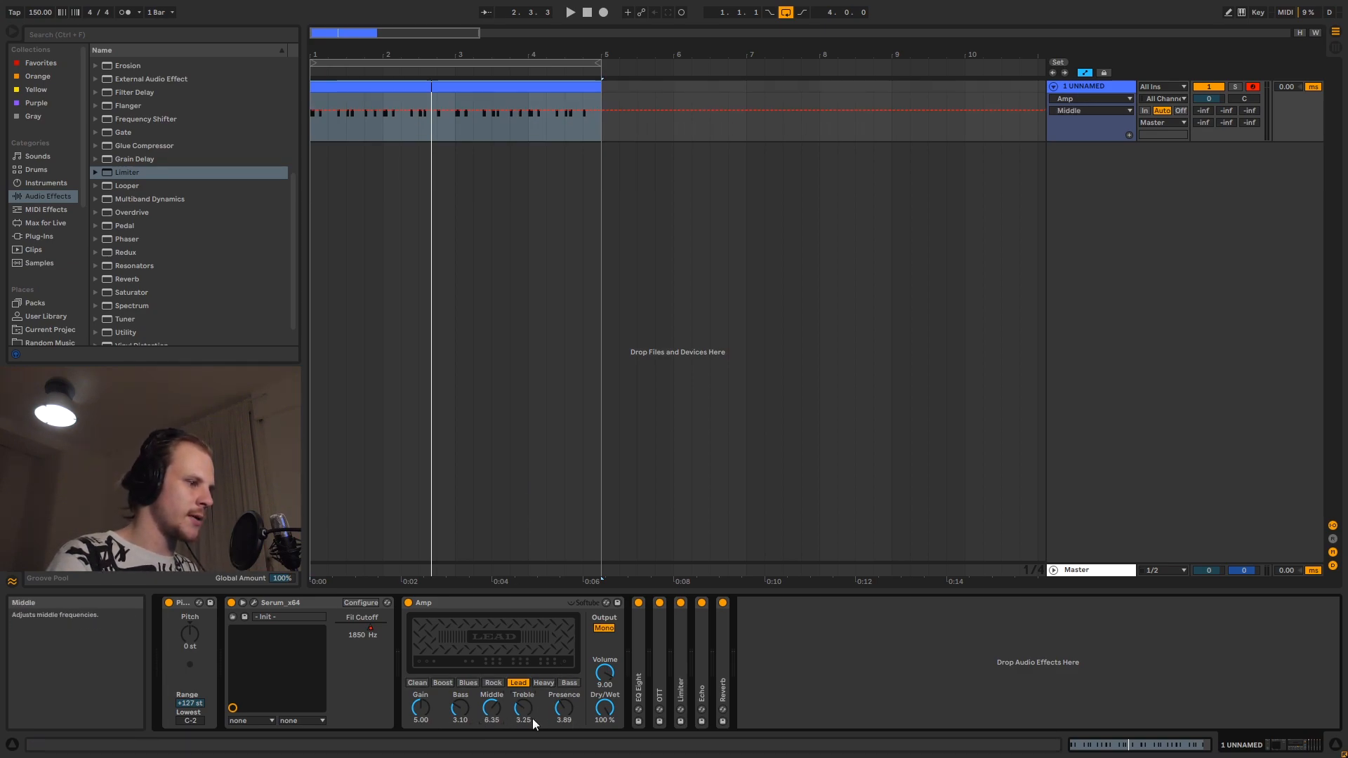
{"action": "left_click", "coordinate": [569, 714]}
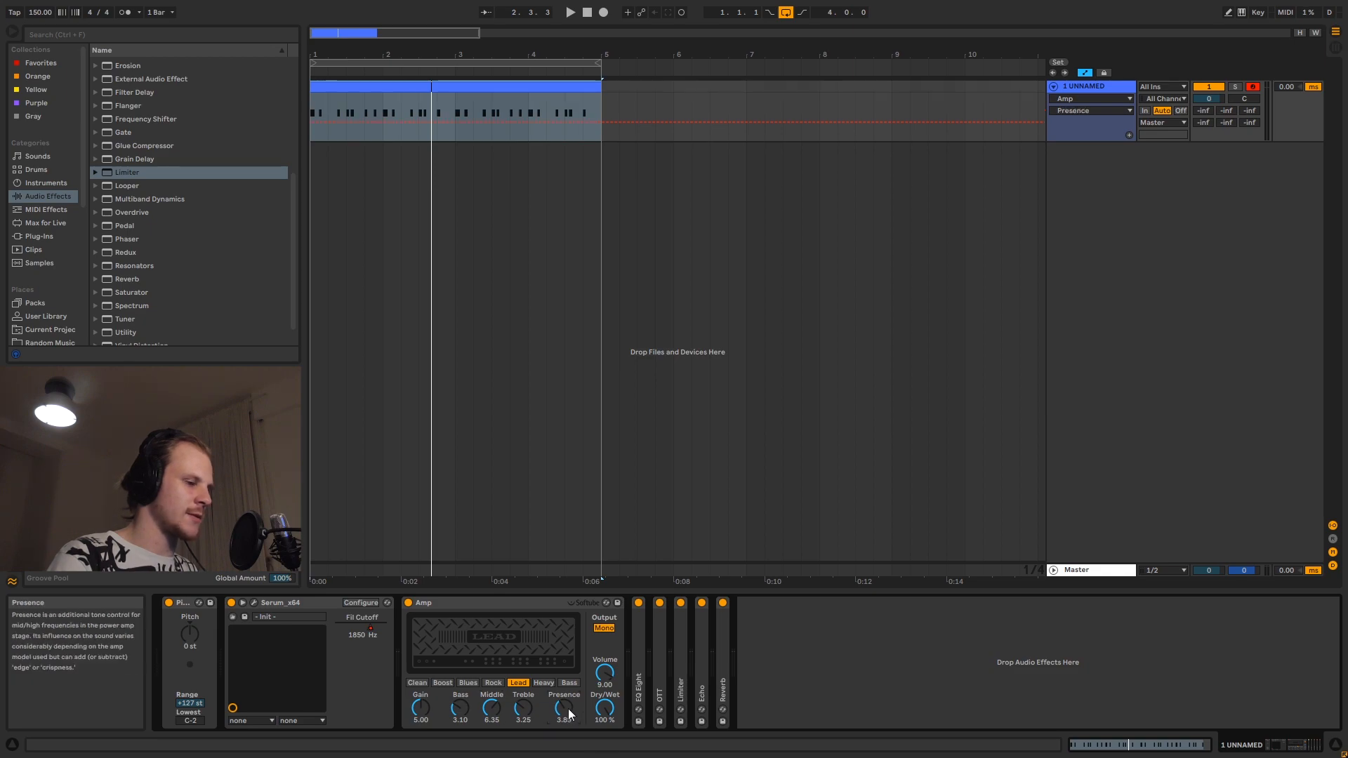
{"action": "left_click_drag", "start_coordinate": [562, 713], "coordinate": [571, 714]}
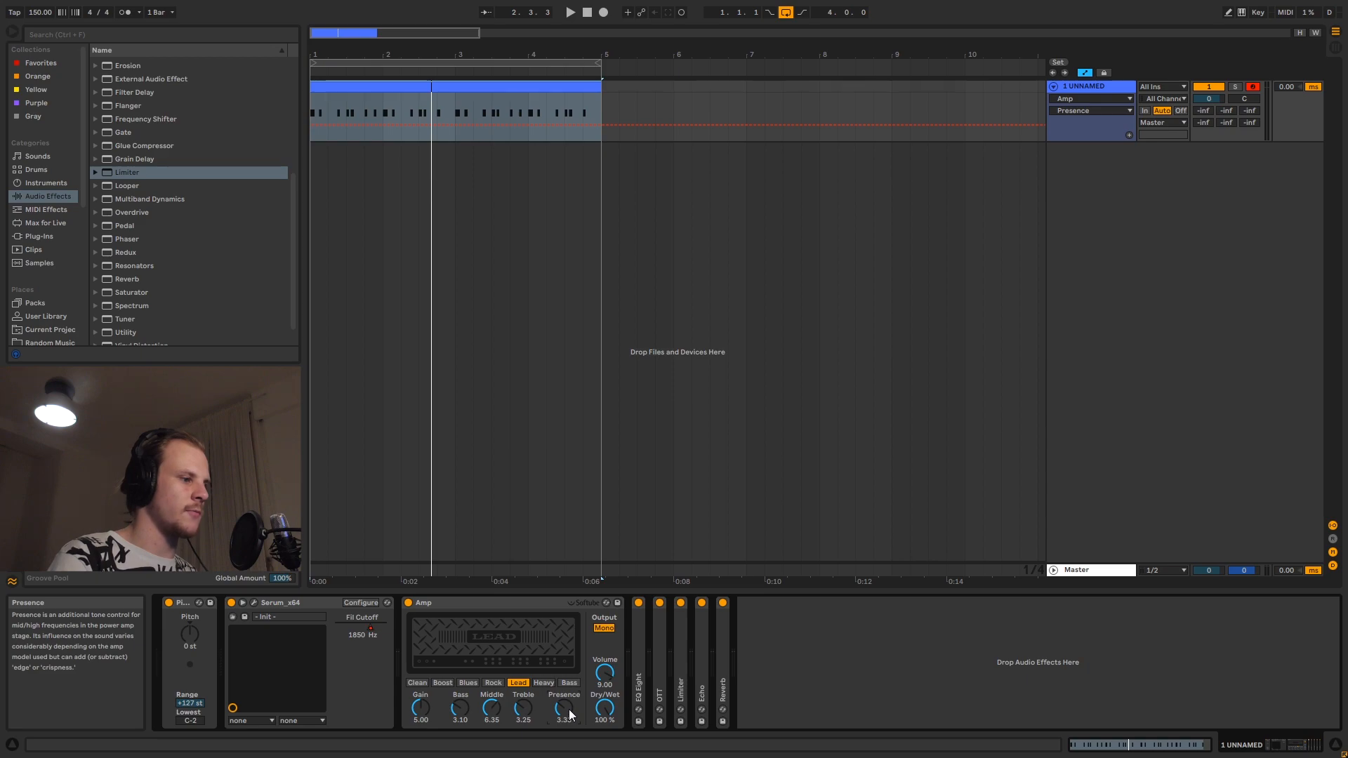
{"action": "left_click", "coordinate": [537, 715]}
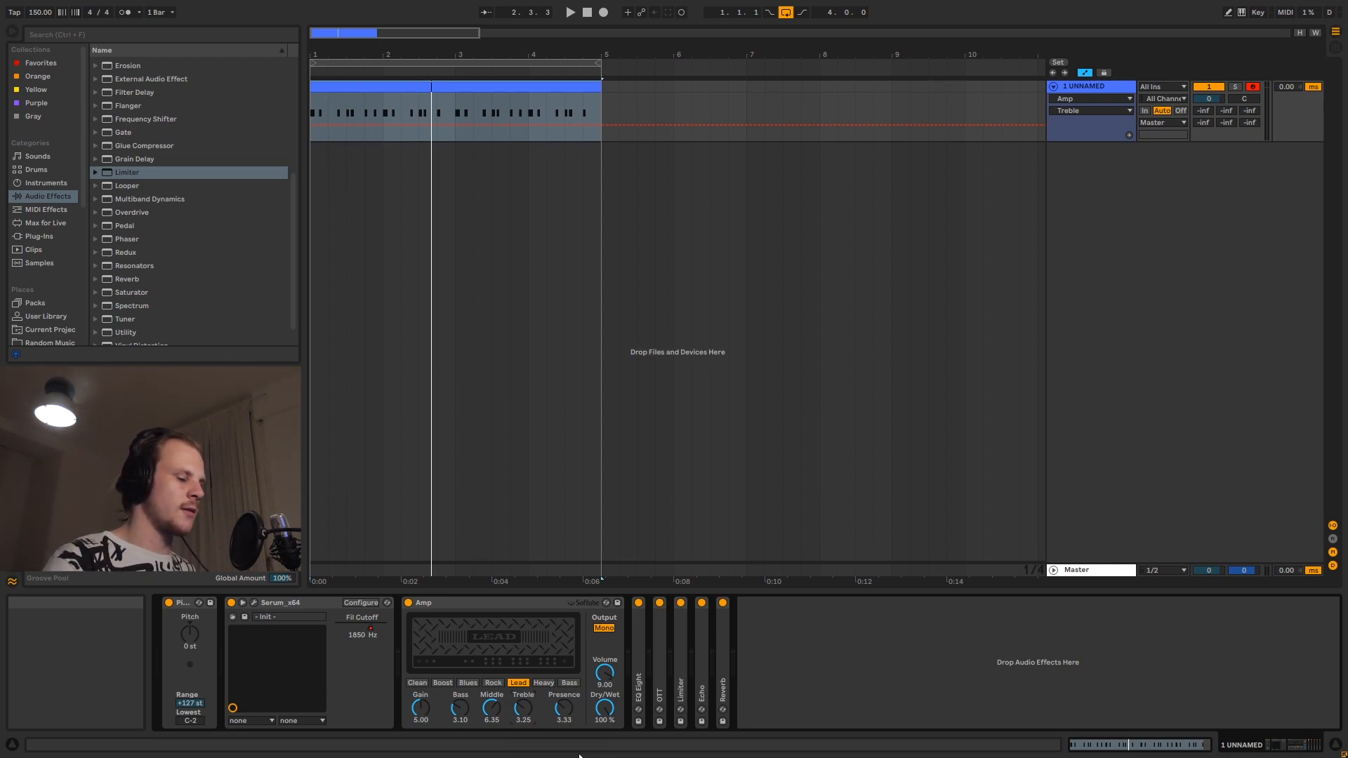
Step: Play the loop while raising the Amp's Middle control, and set its Bass to 6.43
{"action": "left_click", "coordinate": [491, 709]}
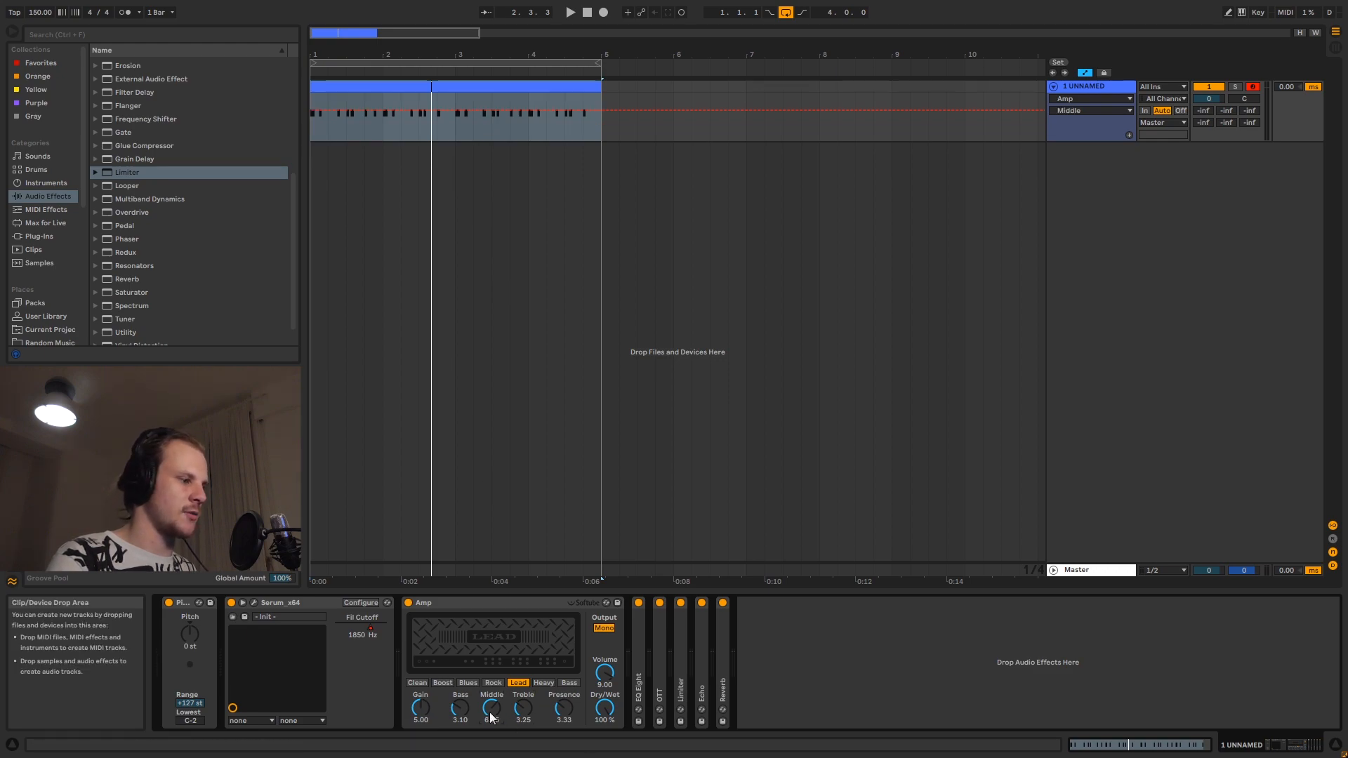
{"action": "left_click", "coordinate": [459, 709]}
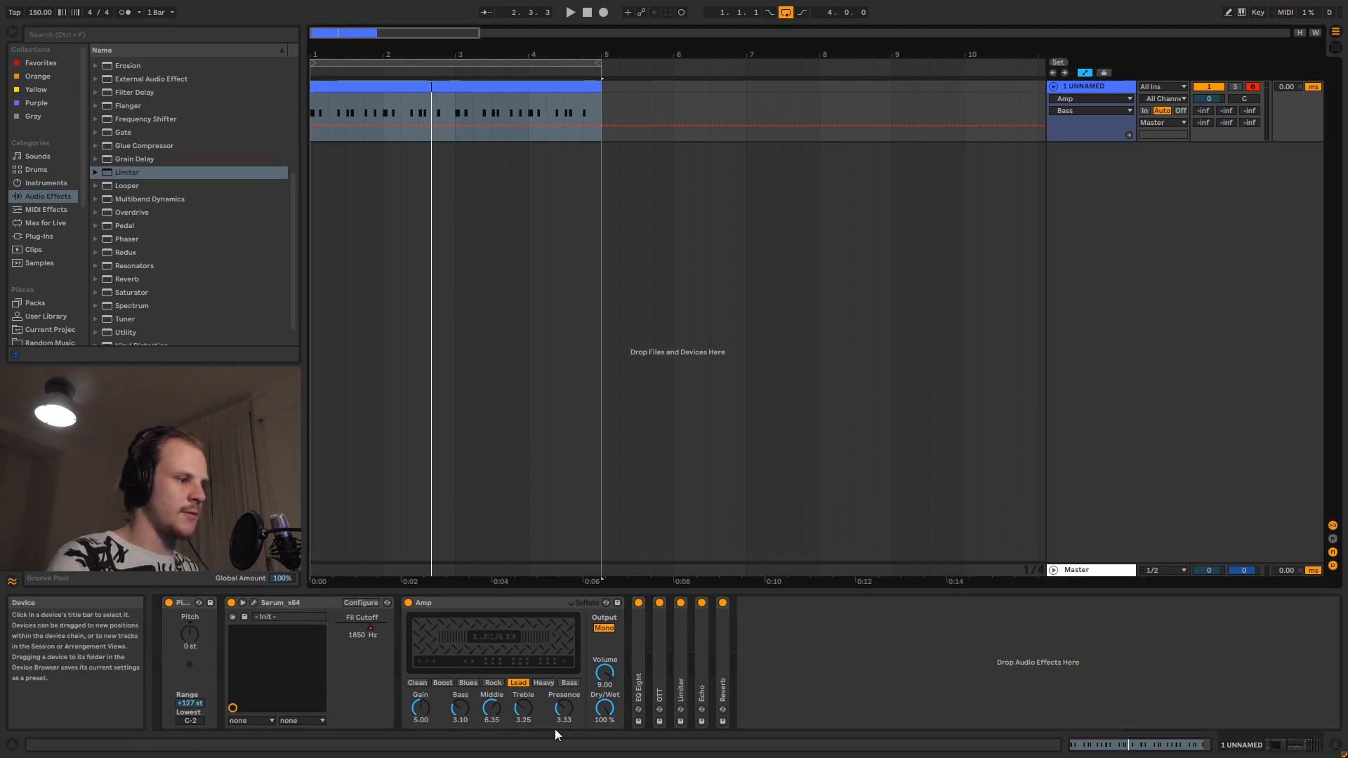
{"action": "left_click_drag", "start_coordinate": [494, 709], "coordinate": [494, 663]}
{"action": "key", "text": "space"}
{"action": "left_click_drag", "start_coordinate": [460, 709], "coordinate": [460, 664]}
Step: Sweep the Amp's tone controls during playback, setting Middle to 5.79, Treble to 2.22 and Presence to 5.32, and stop the loop
{"action": "left_click_drag", "start_coordinate": [523, 709], "coordinate": [523, 756]}
{"action": "left_click_drag", "start_coordinate": [564, 709], "coordinate": [526, 667]}
{"action": "left_click_drag", "start_coordinate": [488, 712], "coordinate": [488, 755]}
{"action": "left_click_drag", "start_coordinate": [520, 711], "coordinate": [520, 632]}
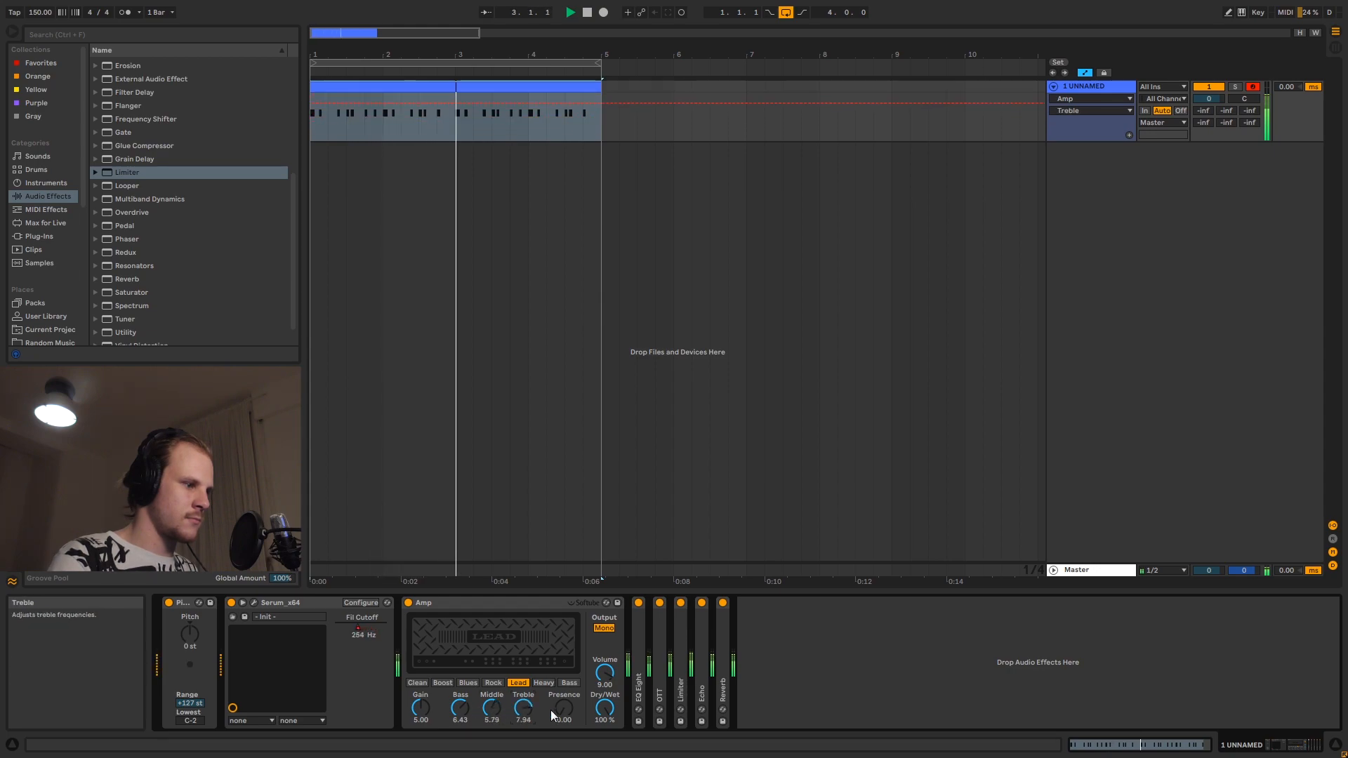
{"action": "left_click_drag", "start_coordinate": [525, 709], "coordinate": [525, 752]}
{"action": "left_click_drag", "start_coordinate": [564, 710], "coordinate": [564, 668]}
{"action": "key", "text": "space"}
Step: Audition the loop with the Amp's Gain at 10.0, and reduce it to 6.19
{"action": "left_click", "coordinate": [423, 711]}
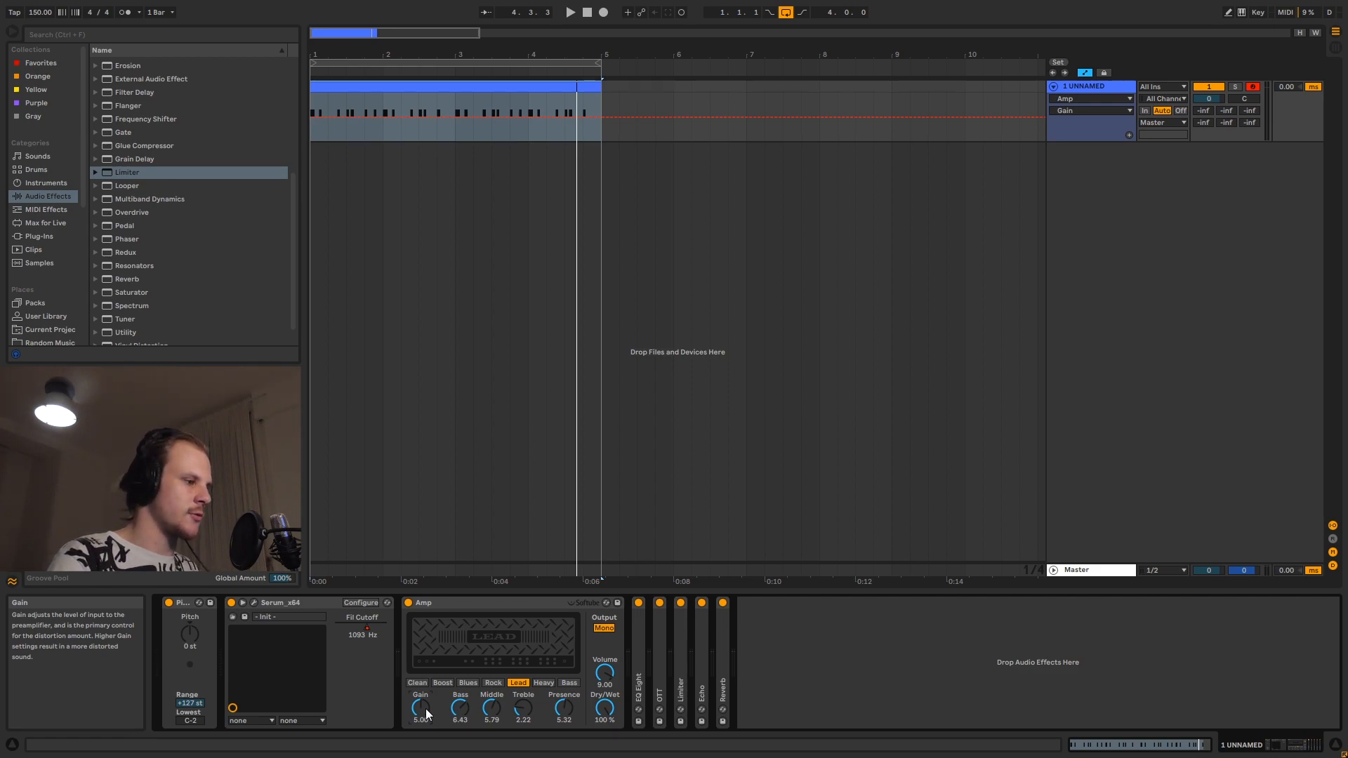
{"action": "left_click_drag", "start_coordinate": [426, 709], "coordinate": [426, 660]}
{"action": "key", "text": "space"}
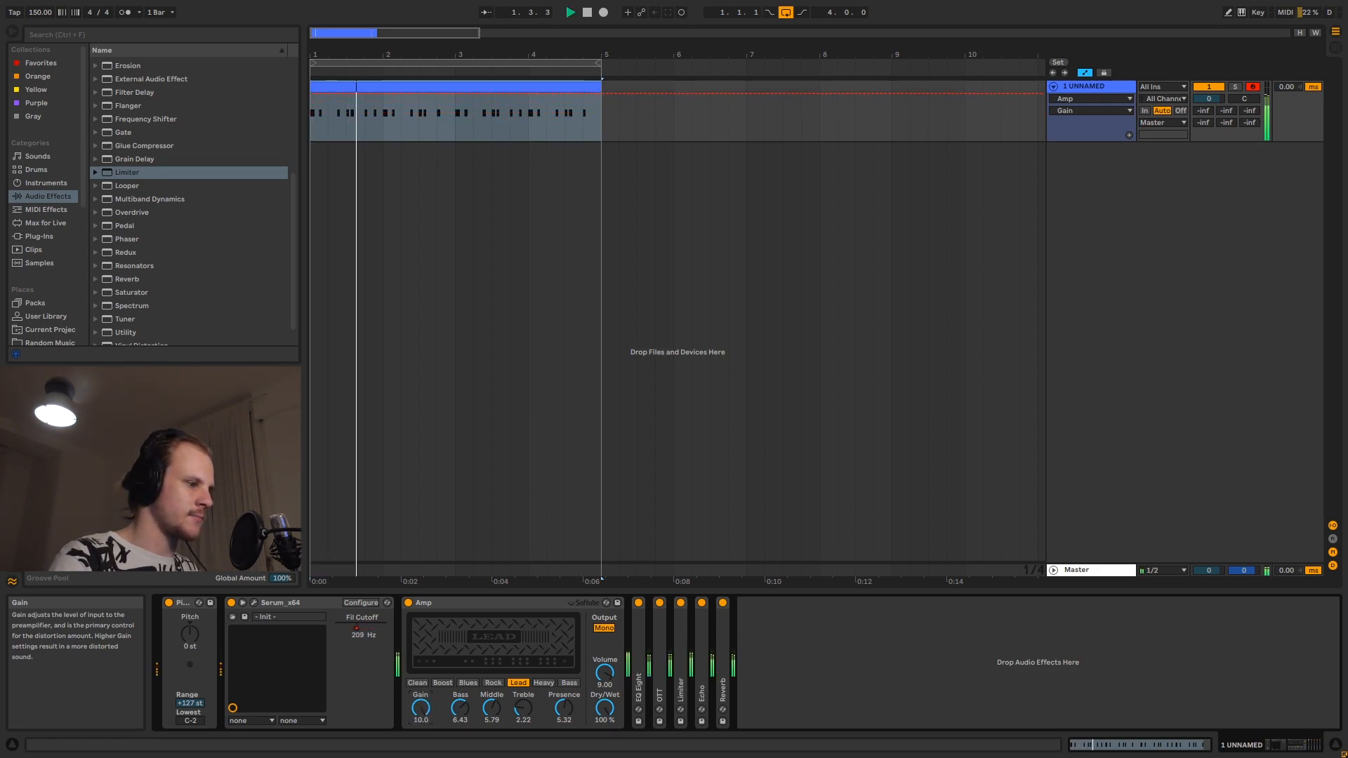
{"action": "mouse_move", "coordinate": [426, 709]}
{"action": "left_mouse_down"}
{"action": "mouse_move", "coordinate": [426, 754]}
{"action": "mouse_move", "coordinate": [425, 712]}
{"action": "mouse_move", "coordinate": [426, 725]}
{"action": "left_mouse_up"}
{"action": "key", "text": "space"}
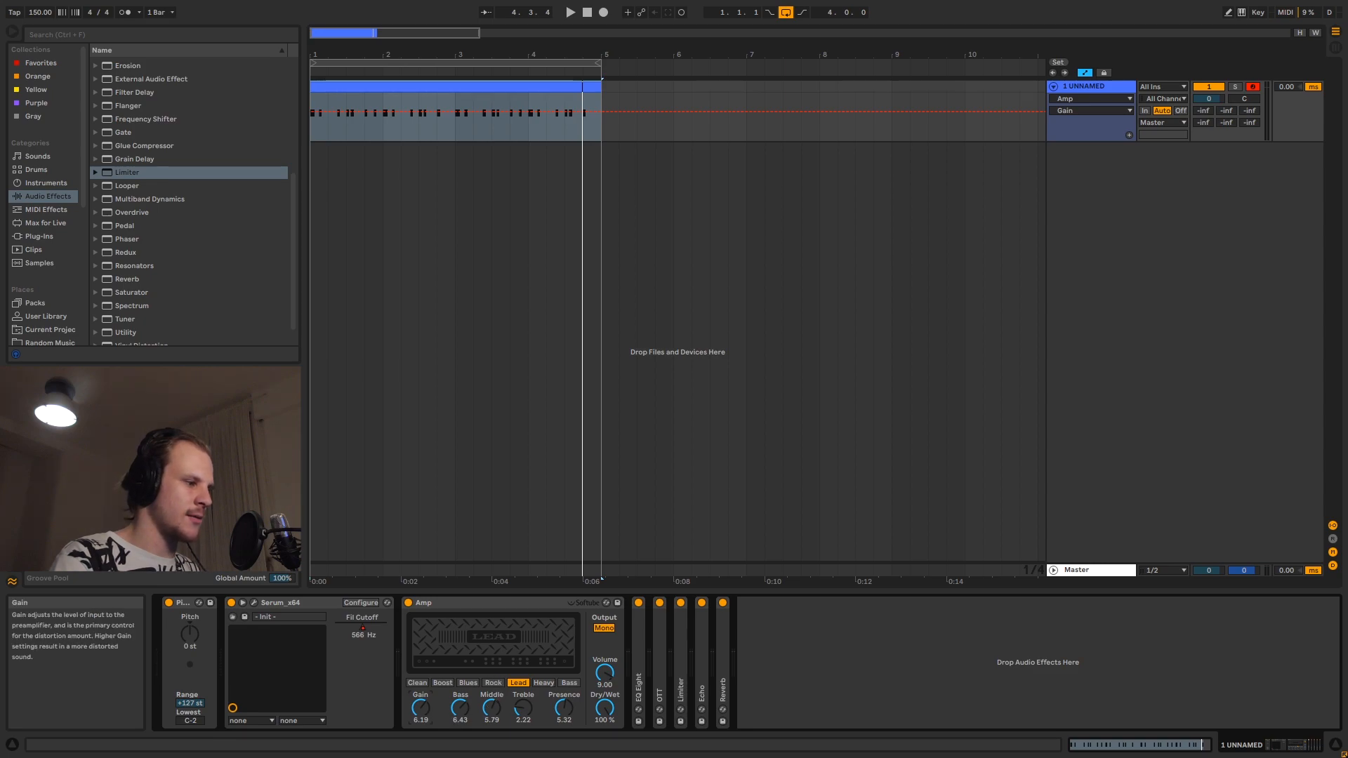
Step: Raise the Amp's Gain to 7.30, and replay the start of the clip while lowering it to 4.05
{"action": "left_click_drag", "start_coordinate": [422, 709], "coordinate": [421, 705]}
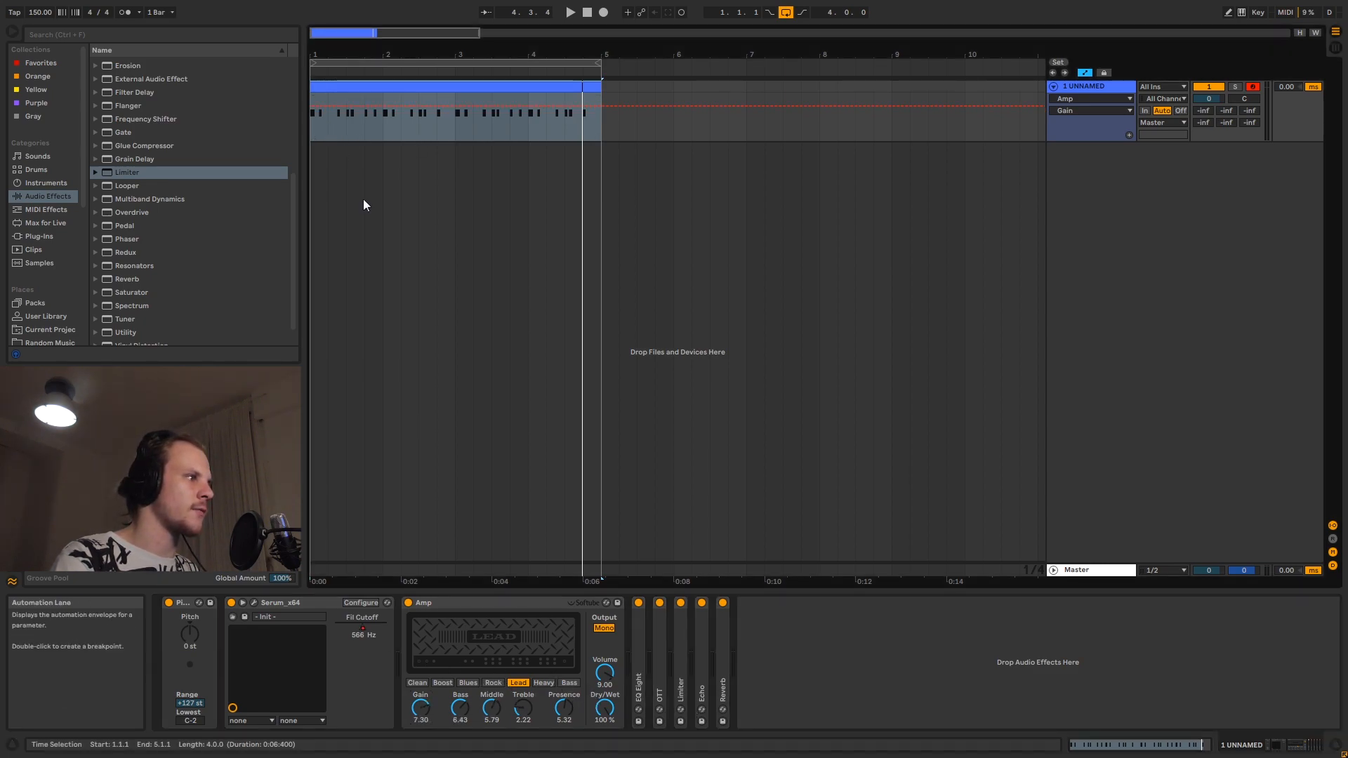
{"action": "left_click", "coordinate": [326, 123]}
{"action": "key", "text": "space"}
{"action": "mouse_move", "coordinate": [421, 708]}
{"action": "left_mouse_down"}
{"action": "mouse_move", "coordinate": [421, 684]}
{"action": "mouse_move", "coordinate": [421, 756]}
{"action": "left_mouse_up"}
{"action": "key", "text": "space"}
{"action": "key", "text": "space"}
{"action": "key", "text": "space"}
{"action": "key", "text": "space"}
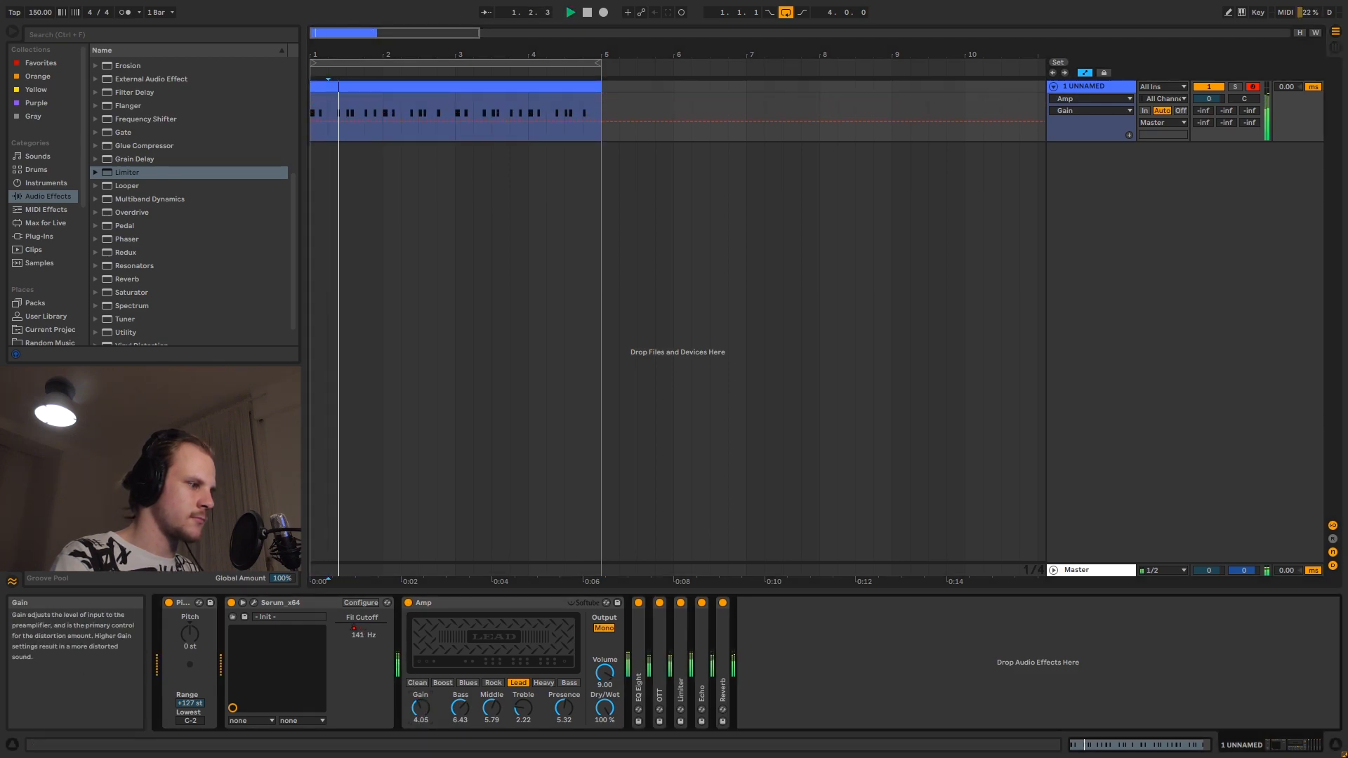
Step: Replay the opening of the clip while adjusting the Amp's Gain, and set it to 5.16
{"action": "key", "text": "space"}
{"action": "key", "text": "space"}
{"action": "left_click_drag", "start_coordinate": [422, 708], "coordinate": [421, 682]}
{"action": "key", "text": "space"}
{"action": "key", "text": "space"}
{"action": "key", "text": "space"}
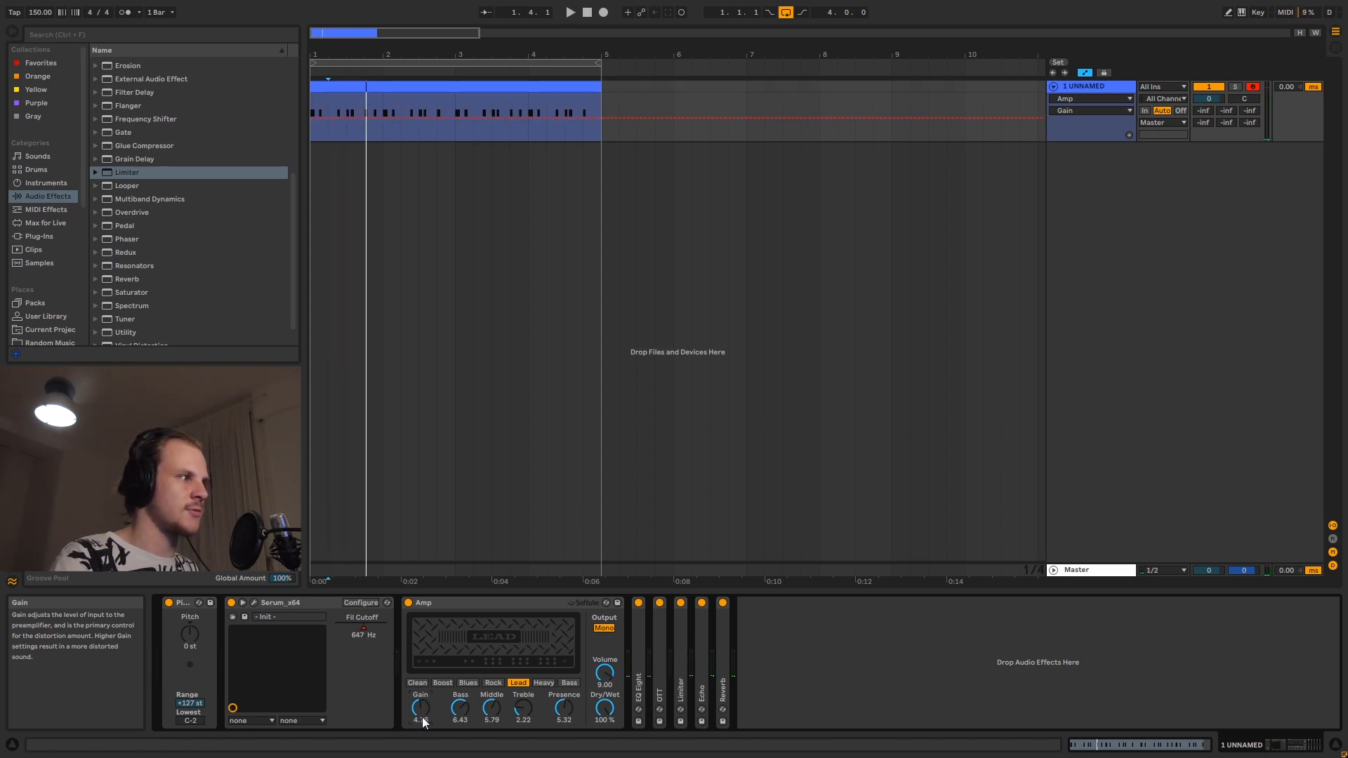
{"action": "left_click_drag", "start_coordinate": [420, 708], "coordinate": [420, 687]}
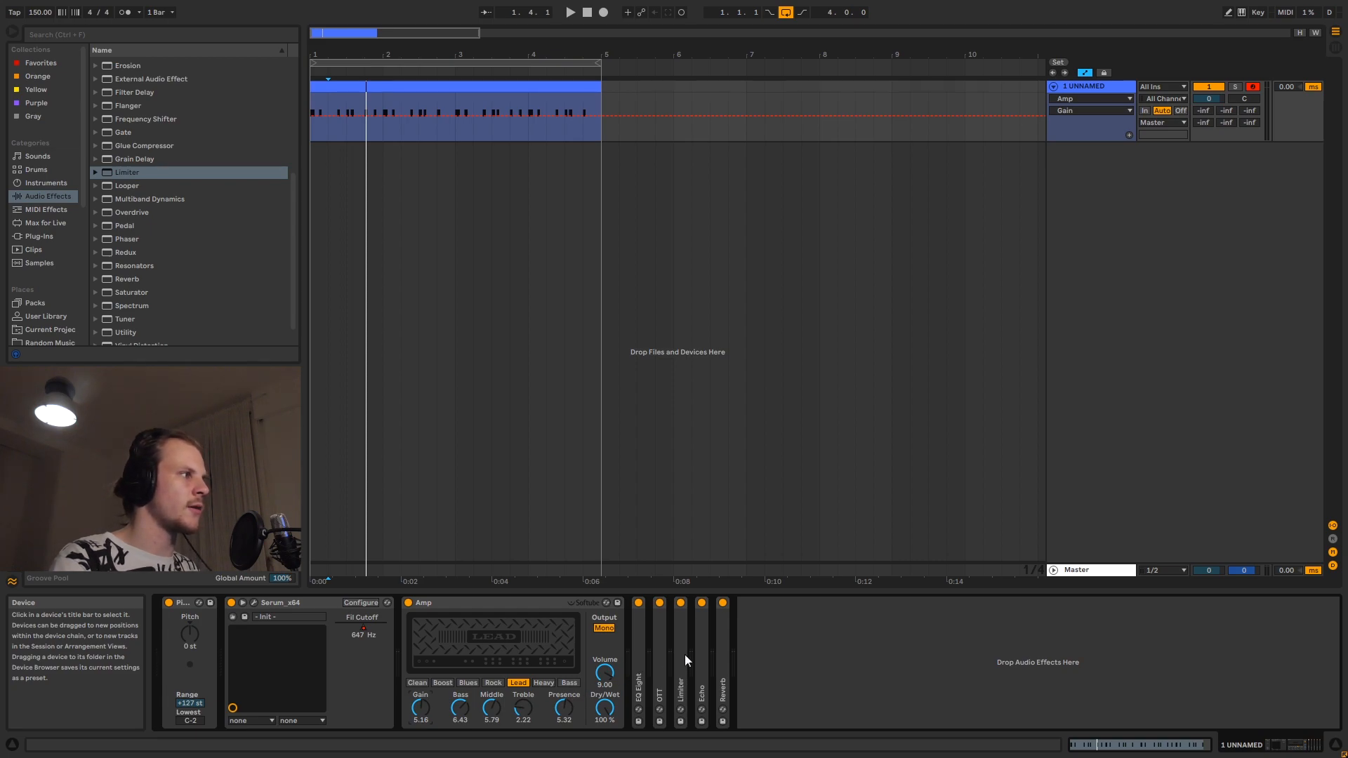
Step: Find the Cabinet effect among the audio effects, and select the Amp device in the track's chain
{"action": "left_click", "coordinate": [132, 68]}
{"action": "scroll", "coordinate": [147, 169], "scroll_direction": "up", "scroll_amount": 3}
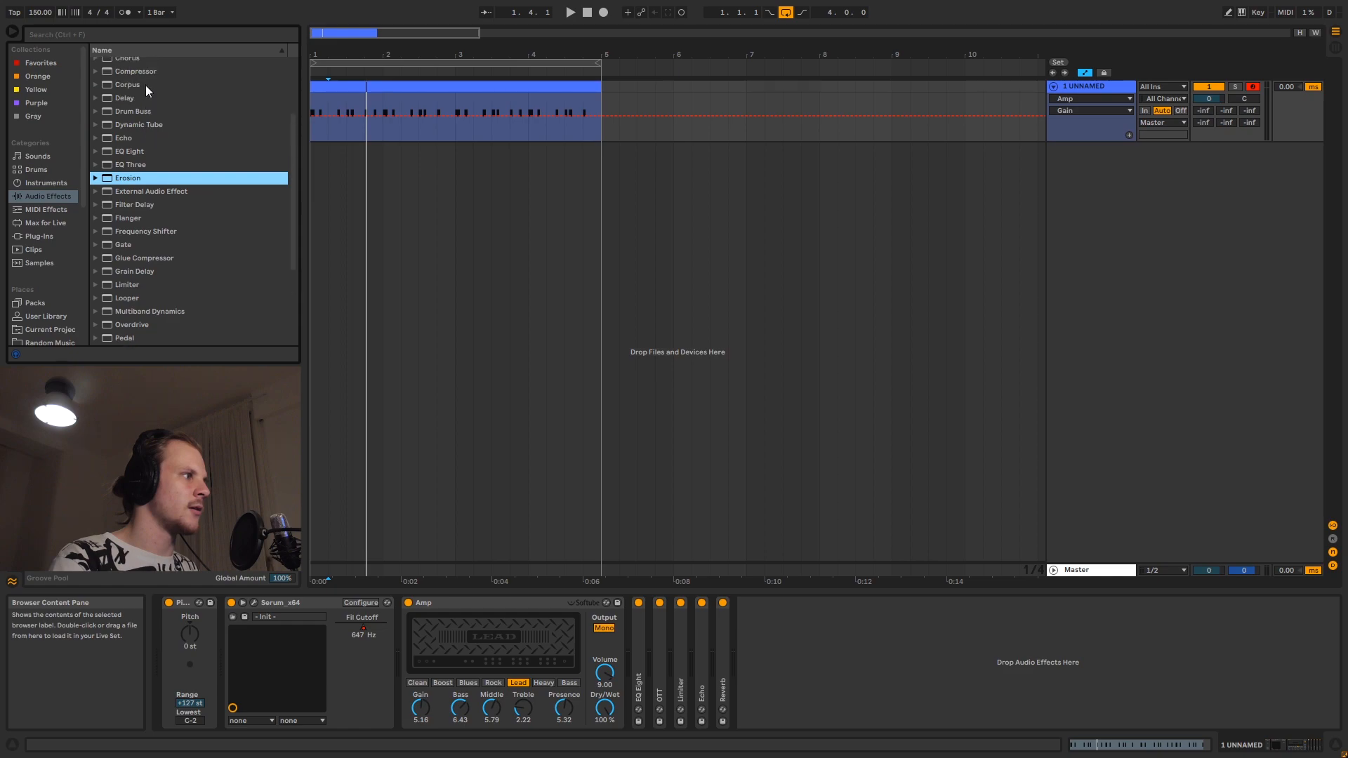
{"action": "scroll", "coordinate": [132, 83], "scroll_direction": "up", "scroll_amount": 1}
{"action": "left_click", "coordinate": [128, 85]}
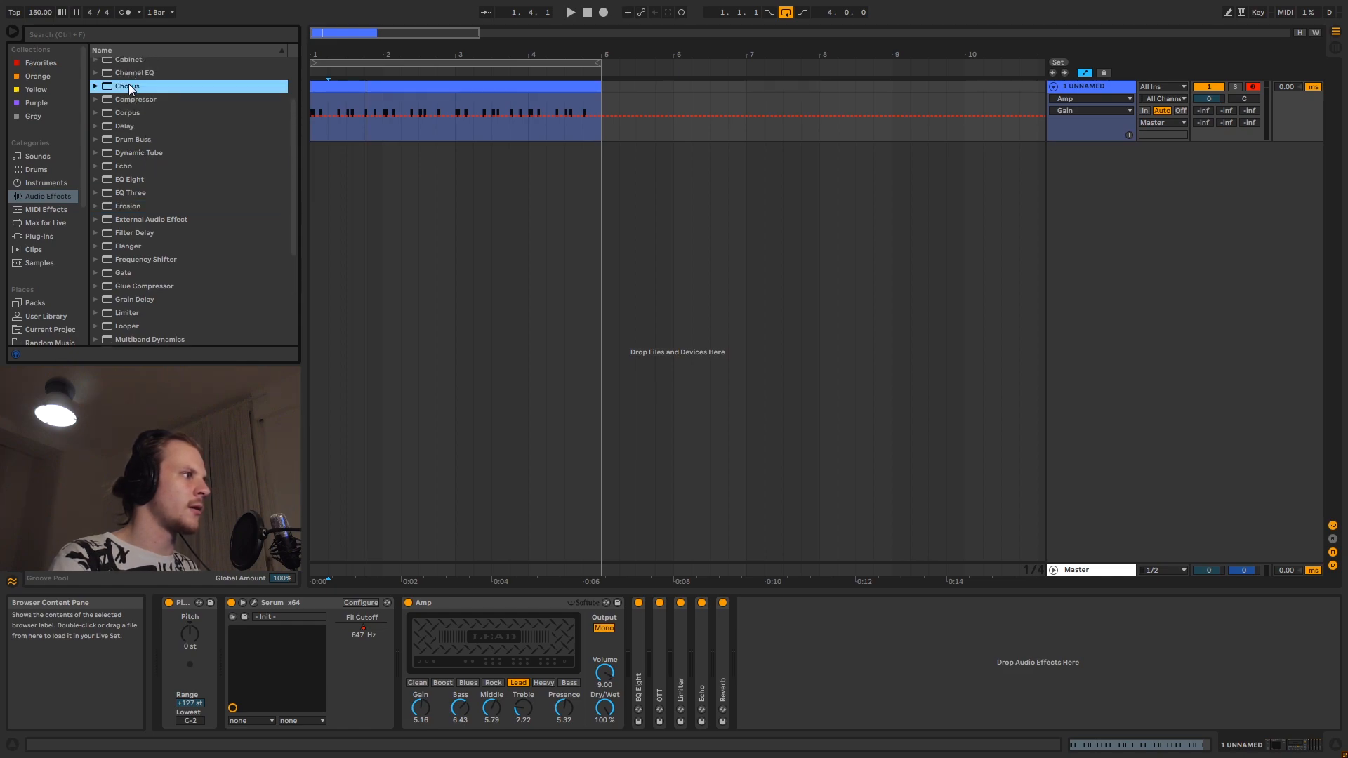
{"action": "scroll", "coordinate": [116, 90], "scroll_direction": "up", "scroll_amount": 1}
{"action": "left_click", "coordinate": [134, 99]}
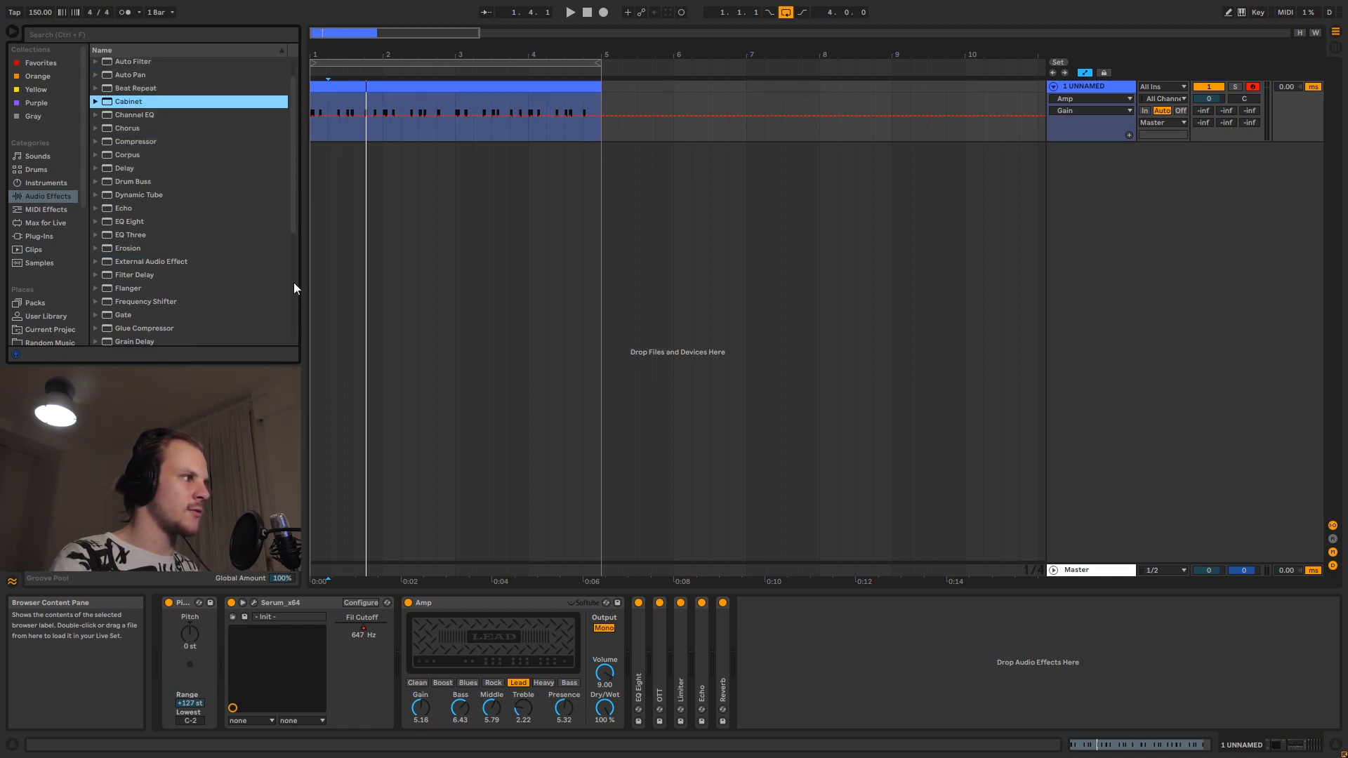
{"action": "scroll", "coordinate": [180, 235], "scroll_direction": "up", "scroll_amount": 1}
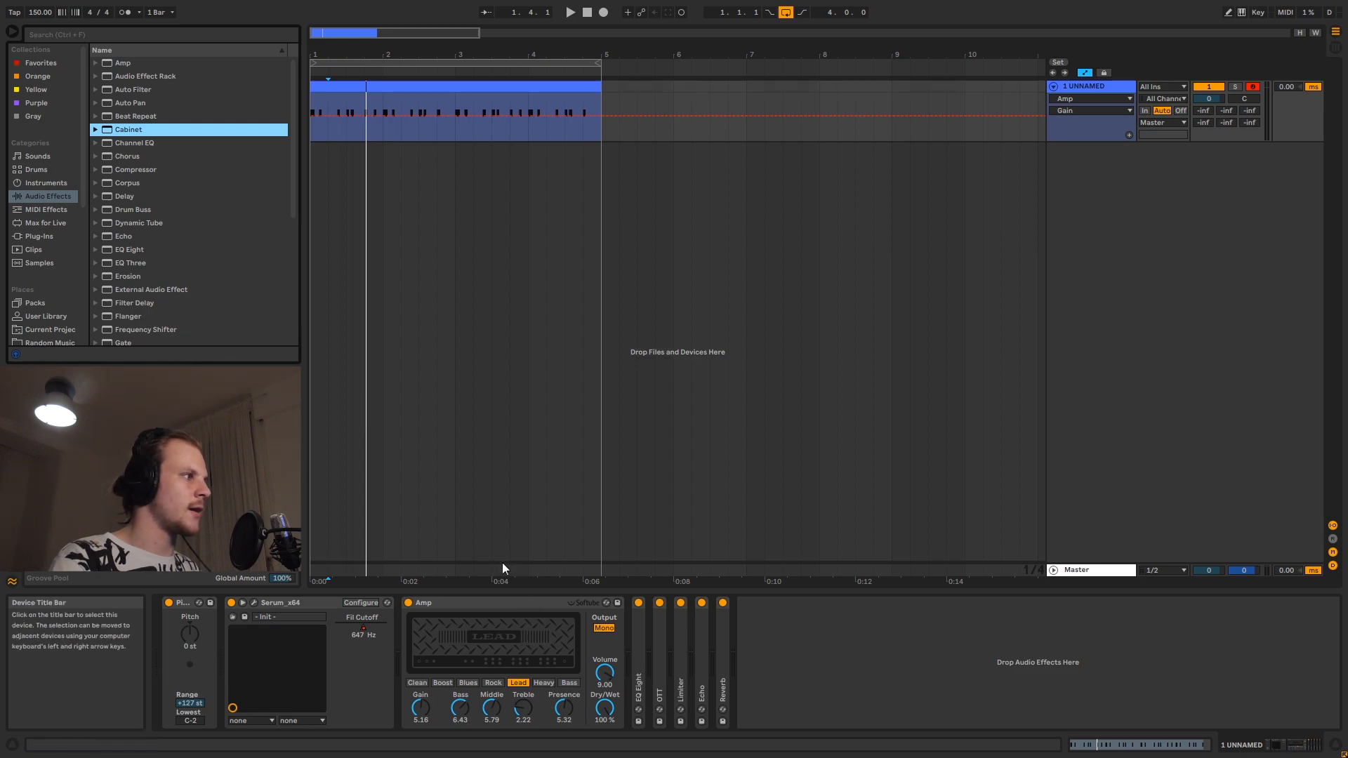
{"action": "left_click", "coordinate": [118, 65]}
{"action": "left_click", "coordinate": [122, 130]}
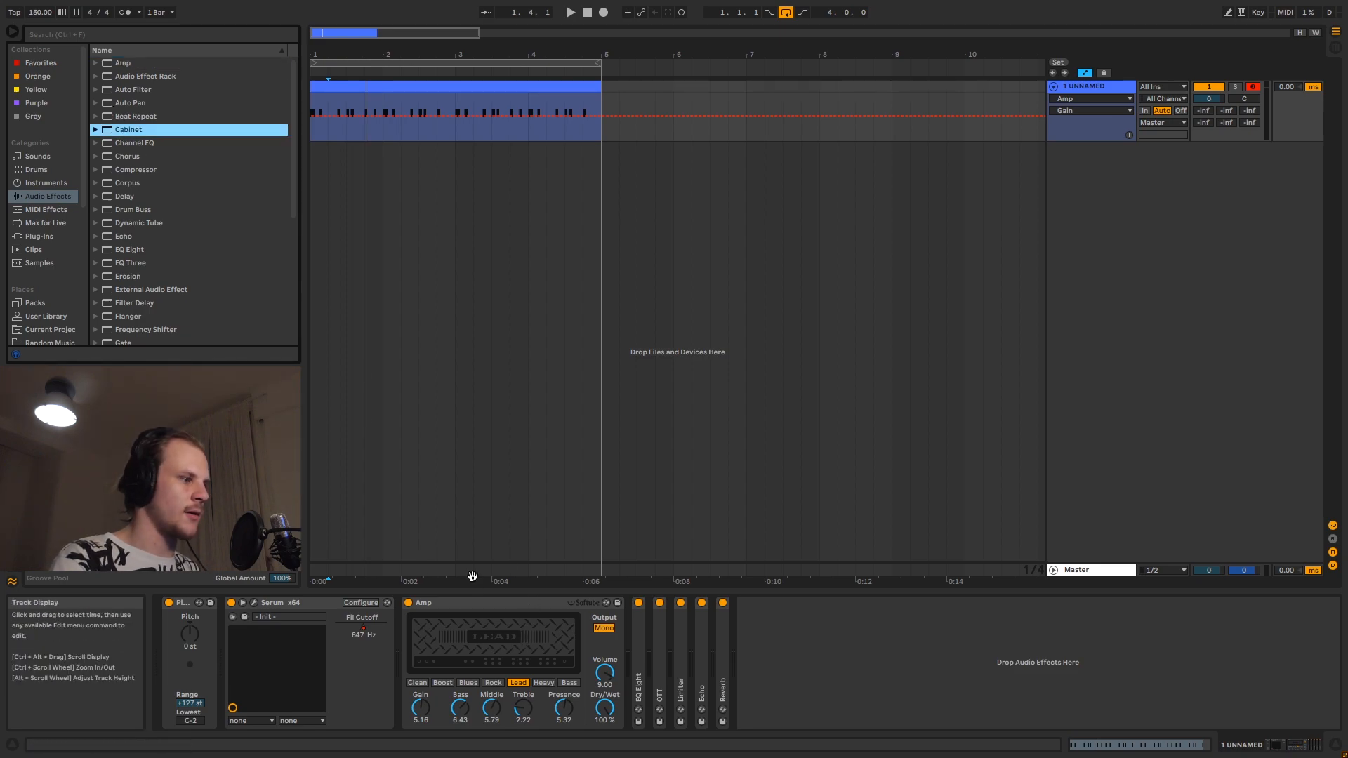
{"action": "left_click", "coordinate": [465, 601]}
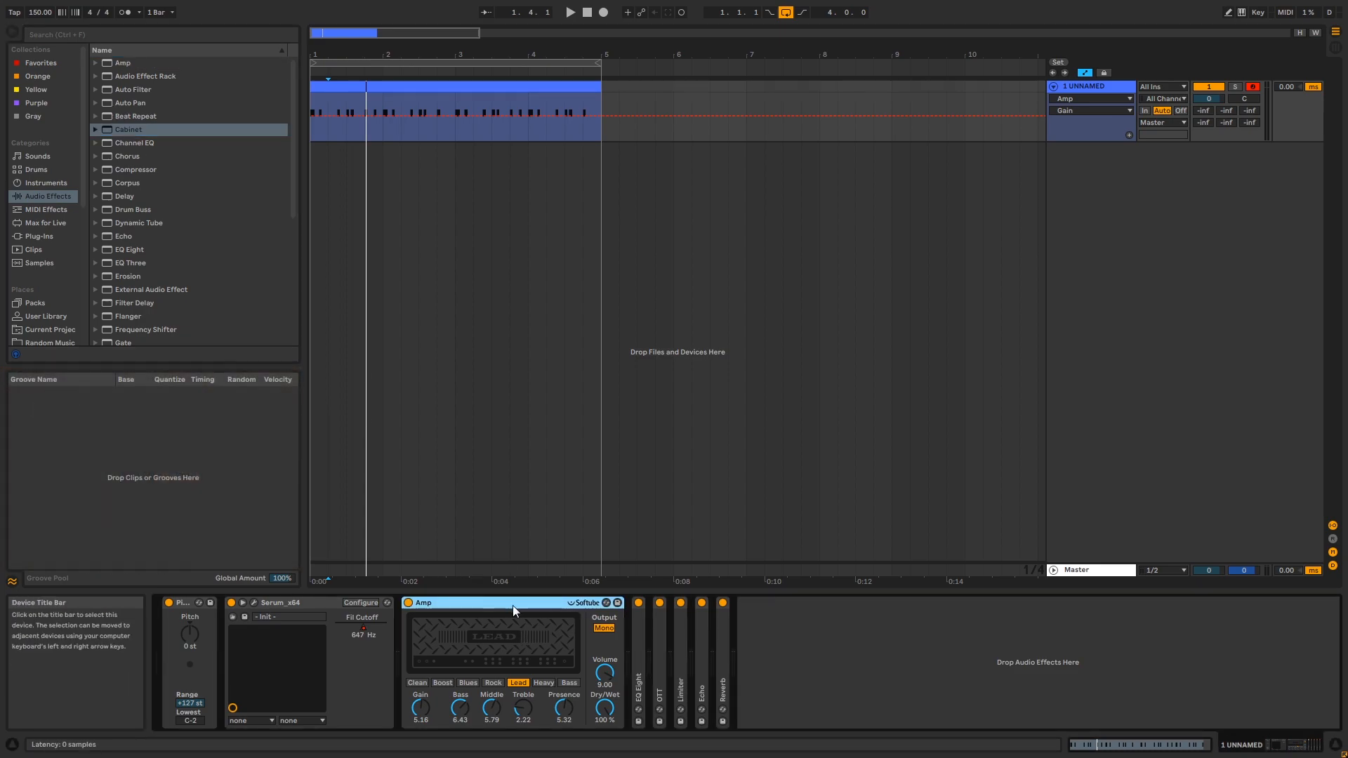